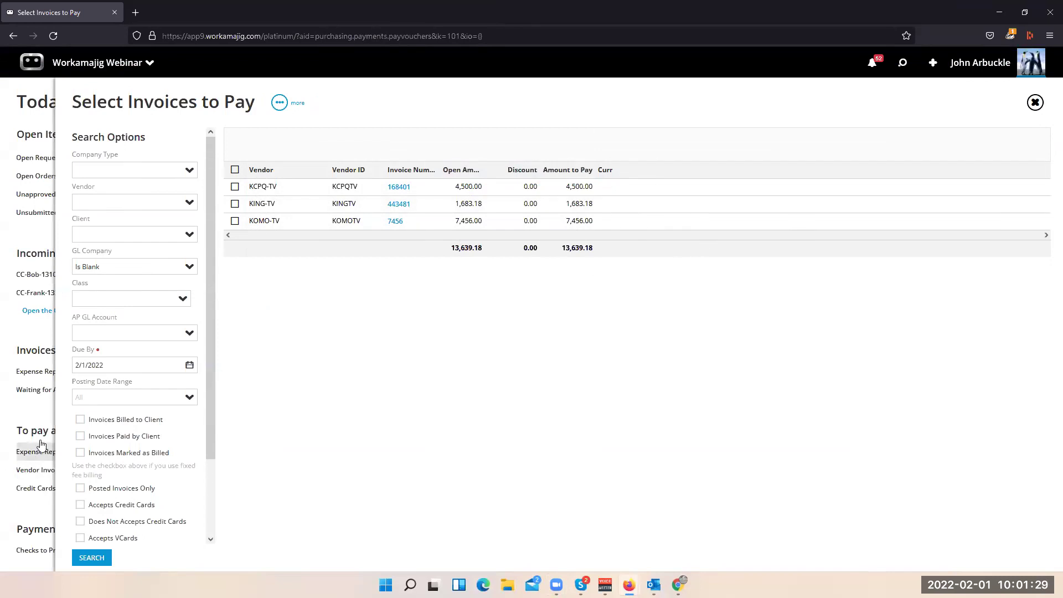
Step: Open the vendor invoices due for payment and select all of the listed KCPQ-TV, KING-TV and KOMO-TV invoices
{"action": "left_click", "coordinate": [28, 420]}
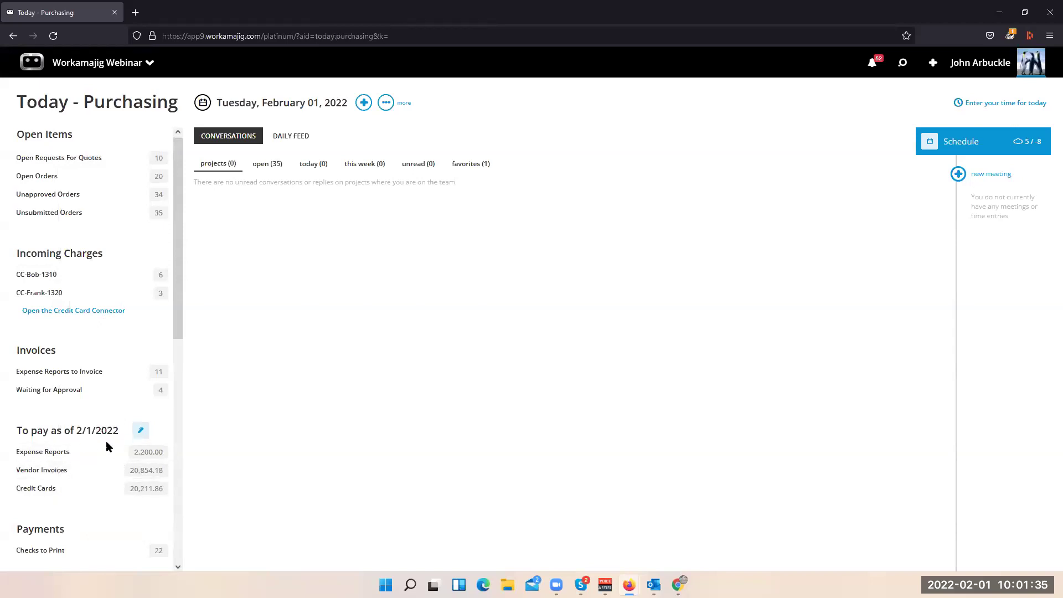
{"action": "left_click", "coordinate": [59, 472]}
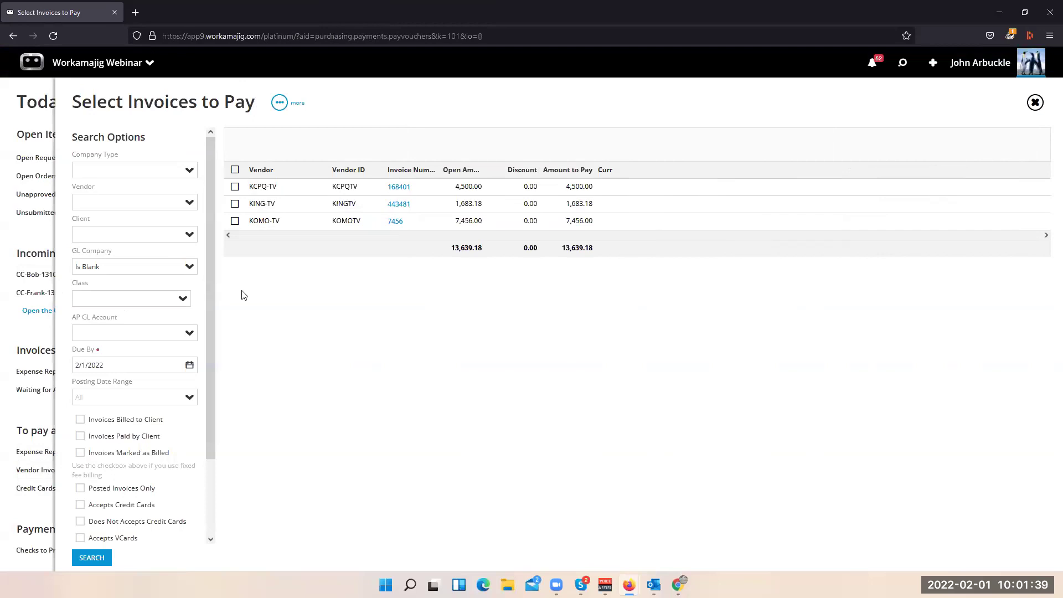
{"action": "left_click", "coordinate": [235, 170]}
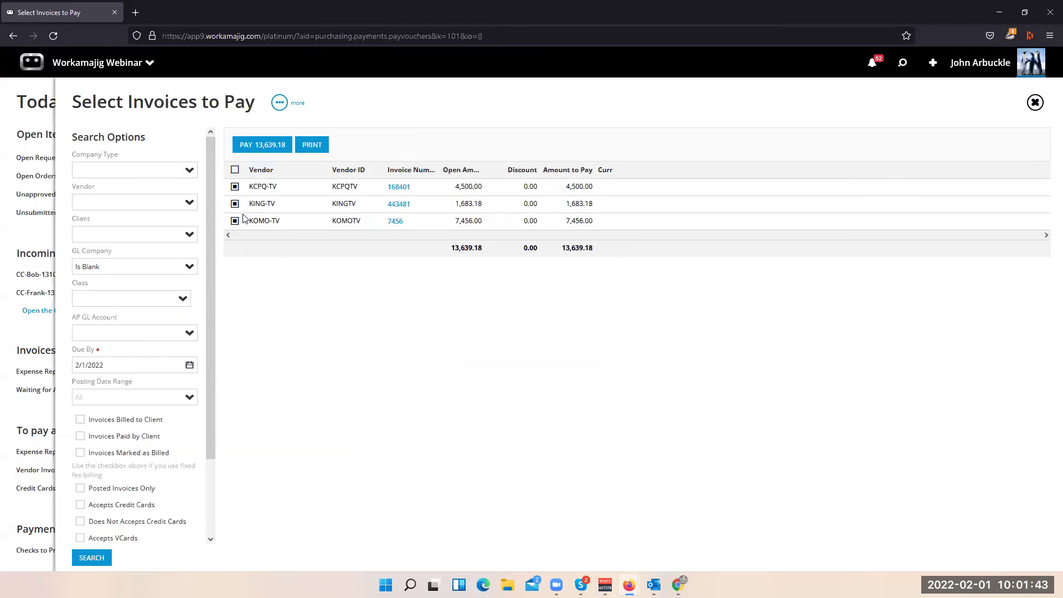
Step: Pay the selected invoices from cash account 1120-1 FastPay Checking and generate the payments
{"action": "left_click", "coordinate": [270, 147]}
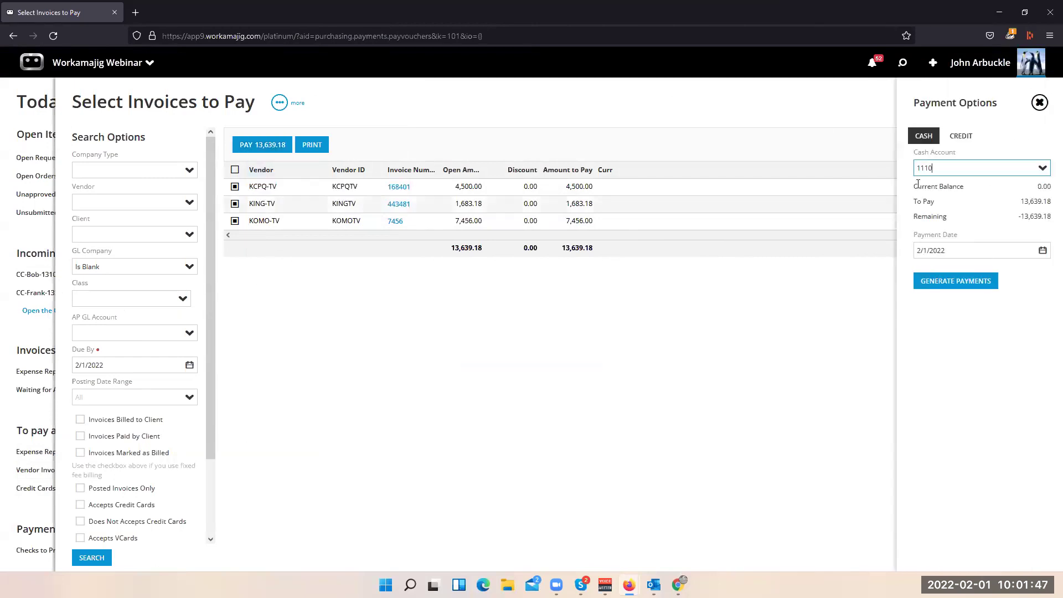
{"action": "left_click", "coordinate": [1042, 169]}
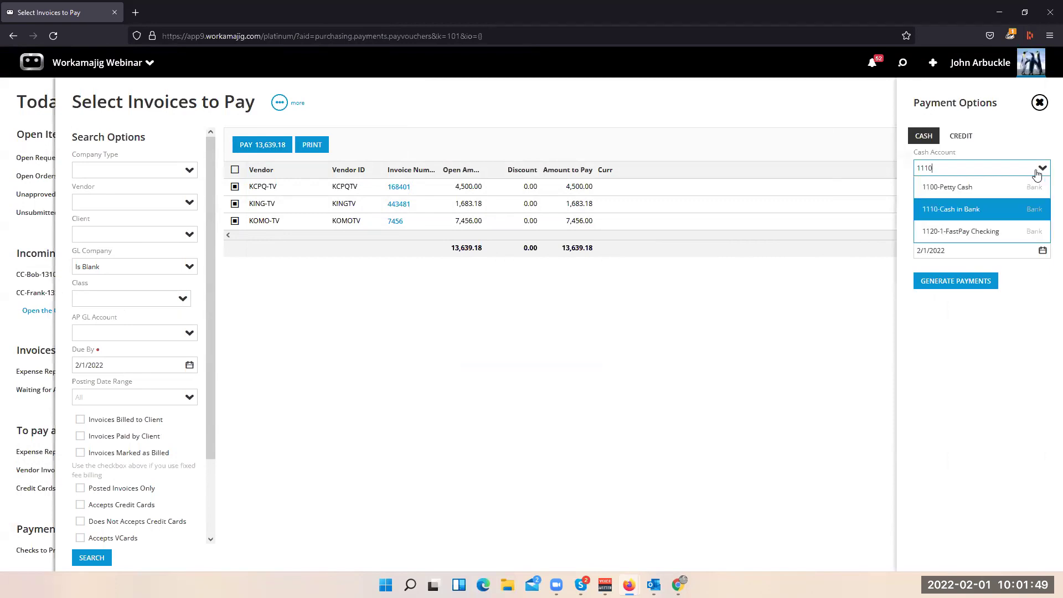
{"action": "left_click", "coordinate": [986, 232]}
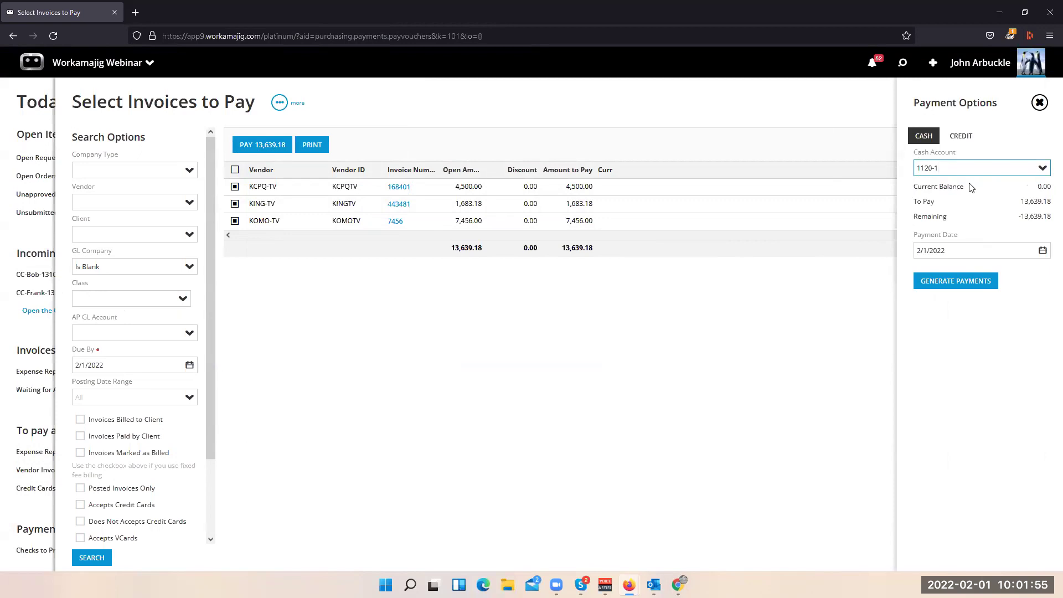
{"action": "left_click", "coordinate": [943, 285]}
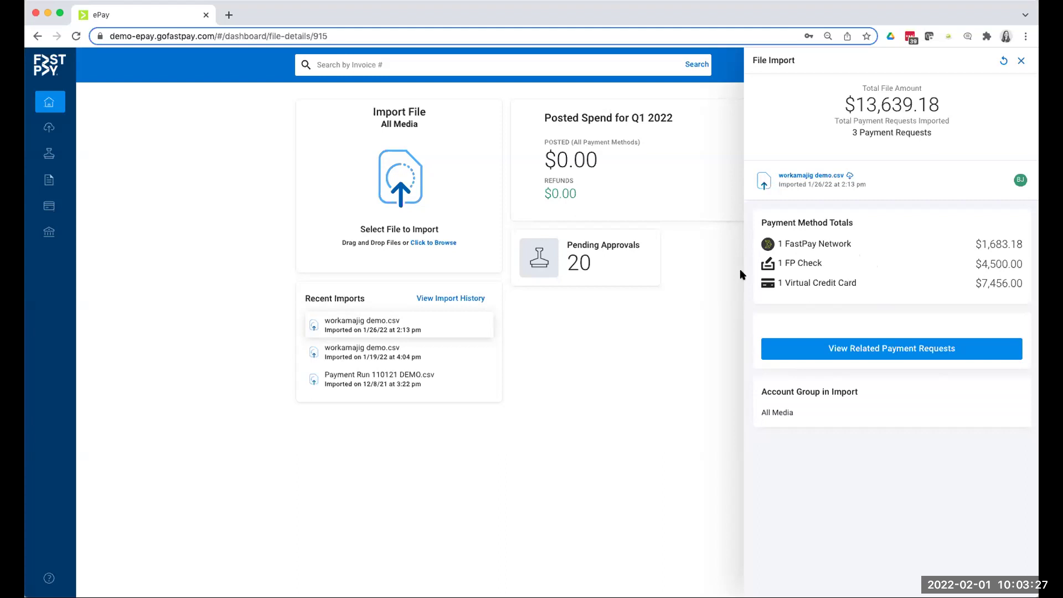
Step: In FastPay ePay, open the pending approvals and view the FP Check lines of the Payment Run 110121 DEMO.csv imported on 12/8/21
{"action": "left_click", "coordinate": [592, 263]}
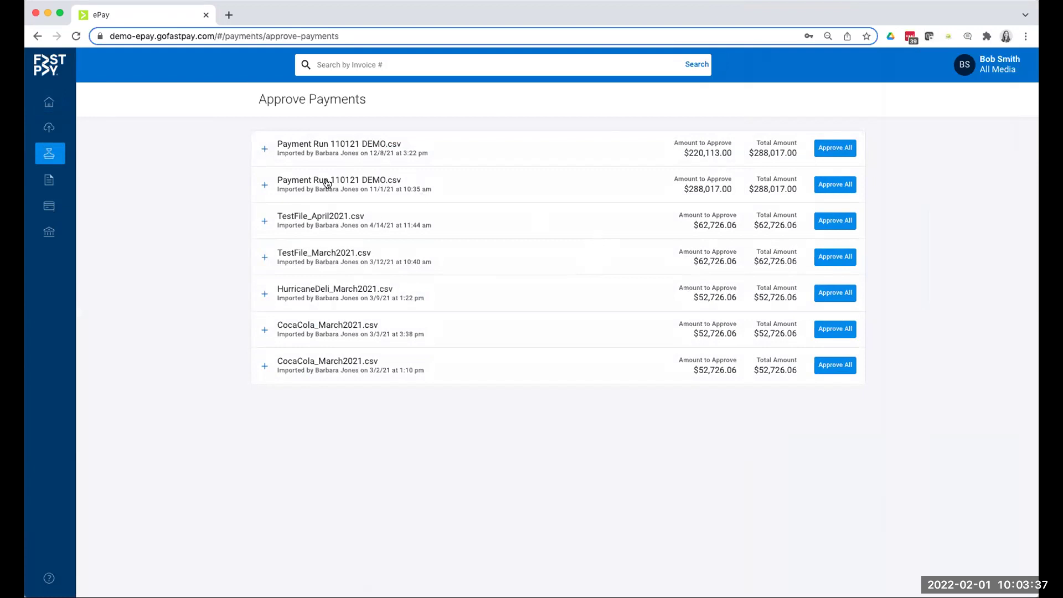
{"action": "left_click", "coordinate": [265, 149]}
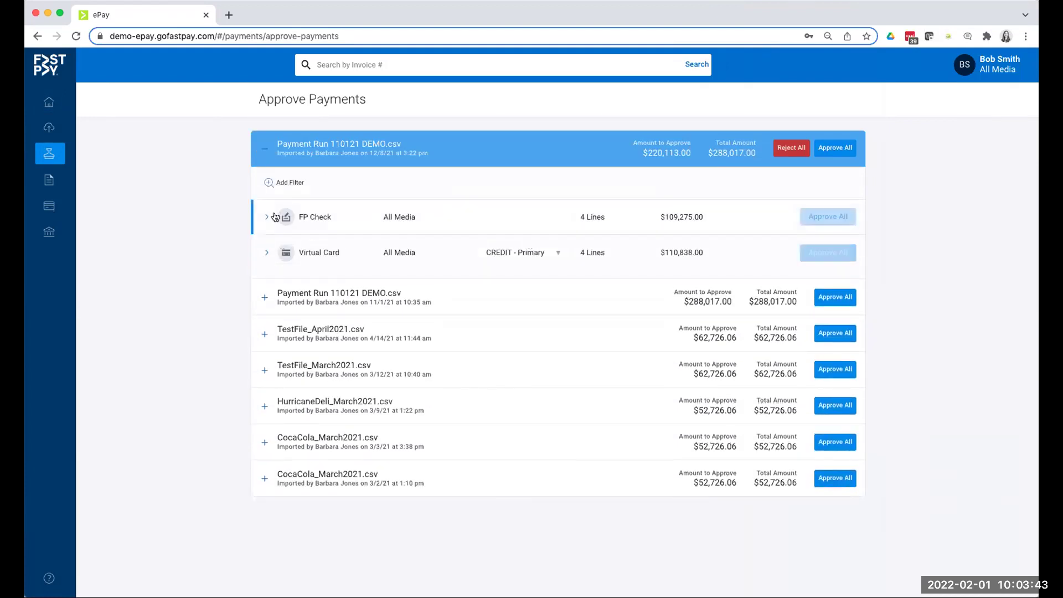
{"action": "left_click", "coordinate": [310, 228]}
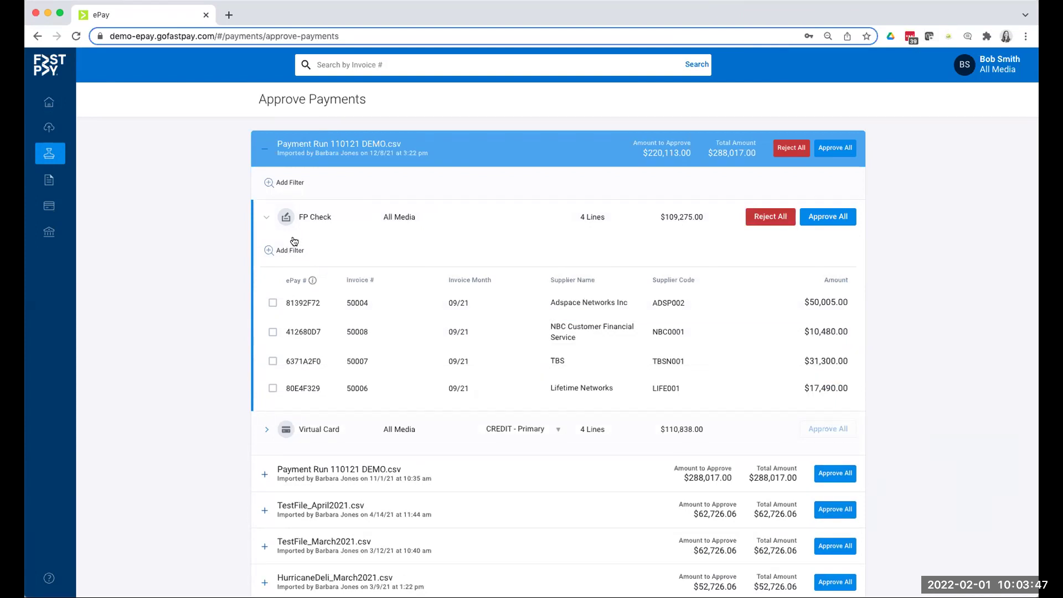
Step: Return to the console, open the workamajig demo 2.csv import and view its related payment requests
{"action": "mouse_move", "coordinate": [77, 100]}
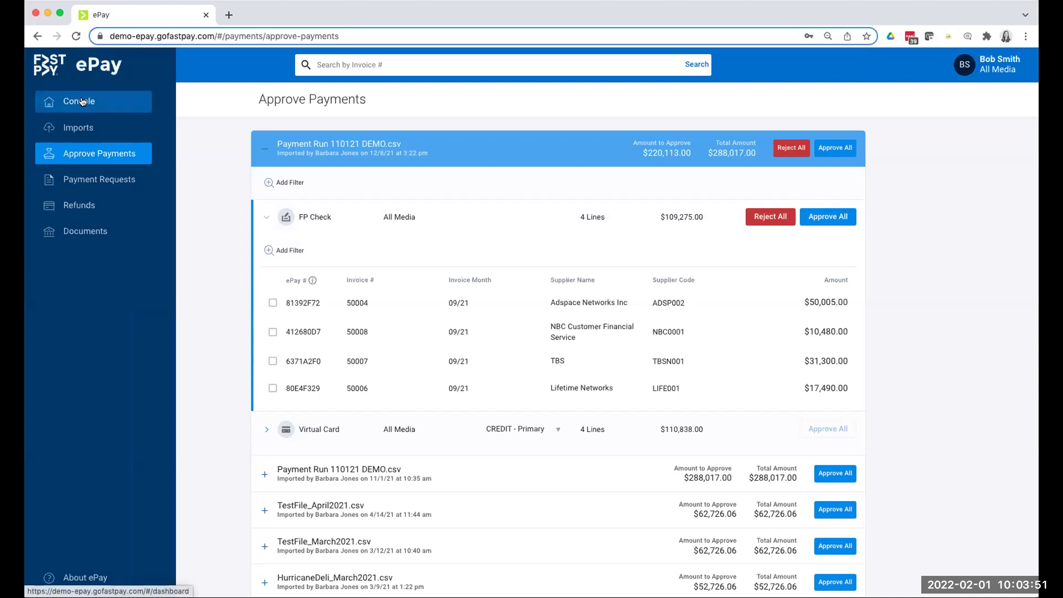
{"action": "left_click", "coordinate": [84, 102]}
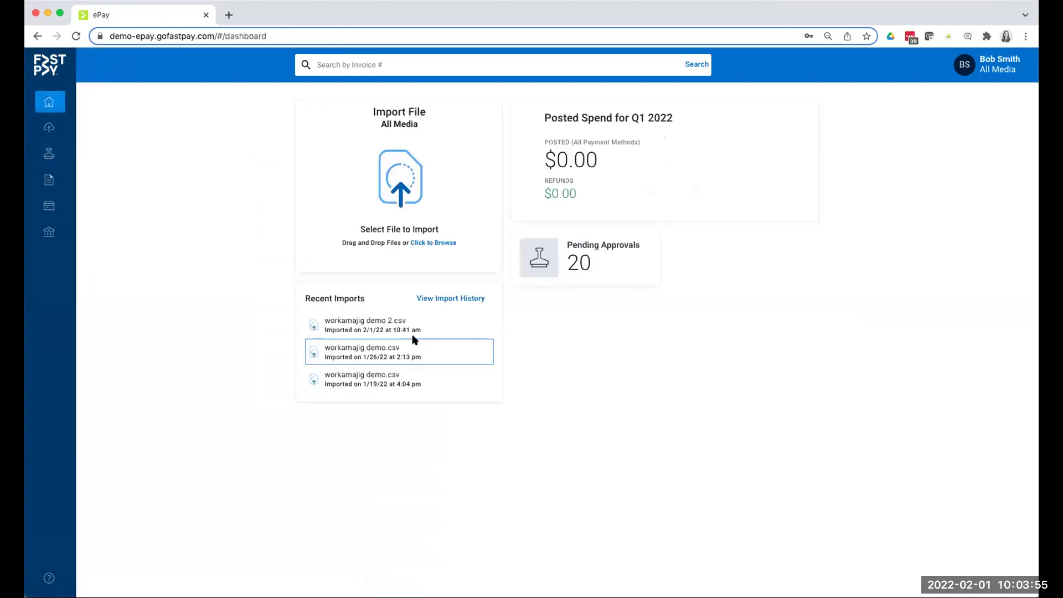
{"action": "left_click", "coordinate": [414, 327]}
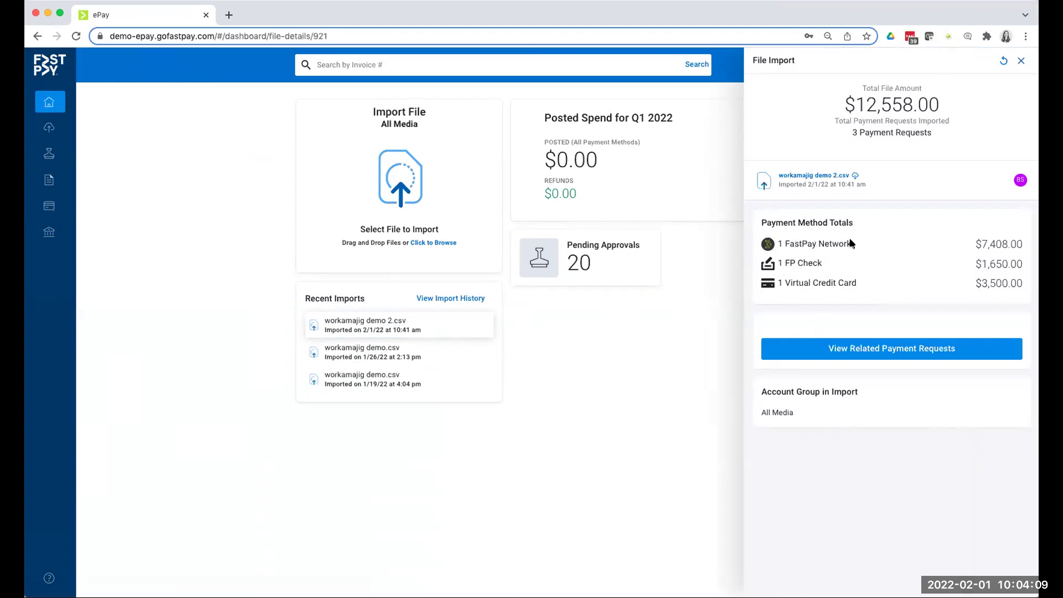
{"action": "left_click", "coordinate": [873, 348]}
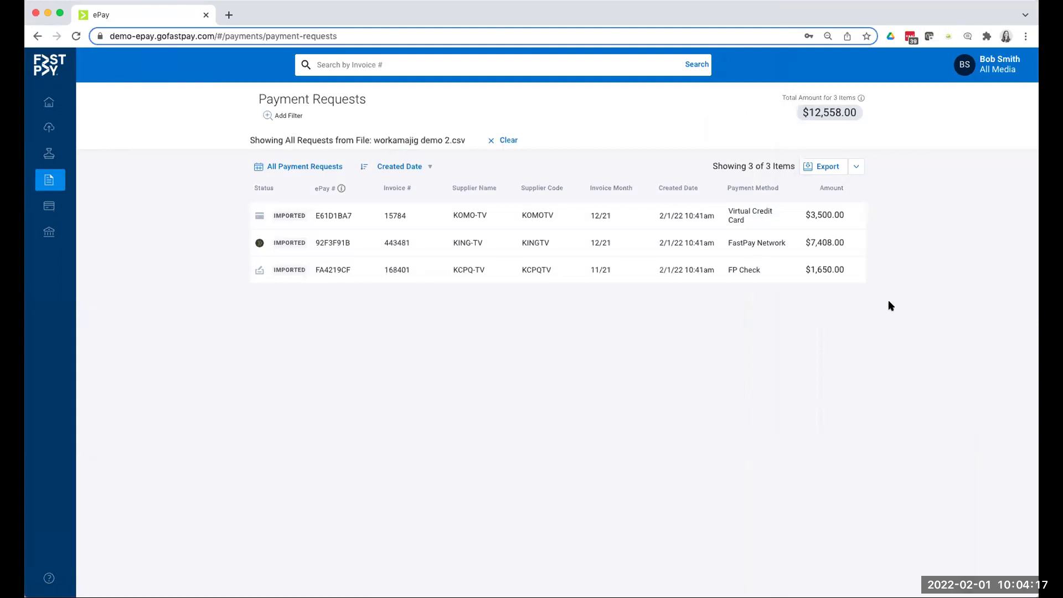
Step: Open the KOMO-TV virtual credit card payment request and review its approval, supplier, invoice and extra field details
{"action": "left_click", "coordinate": [586, 217]}
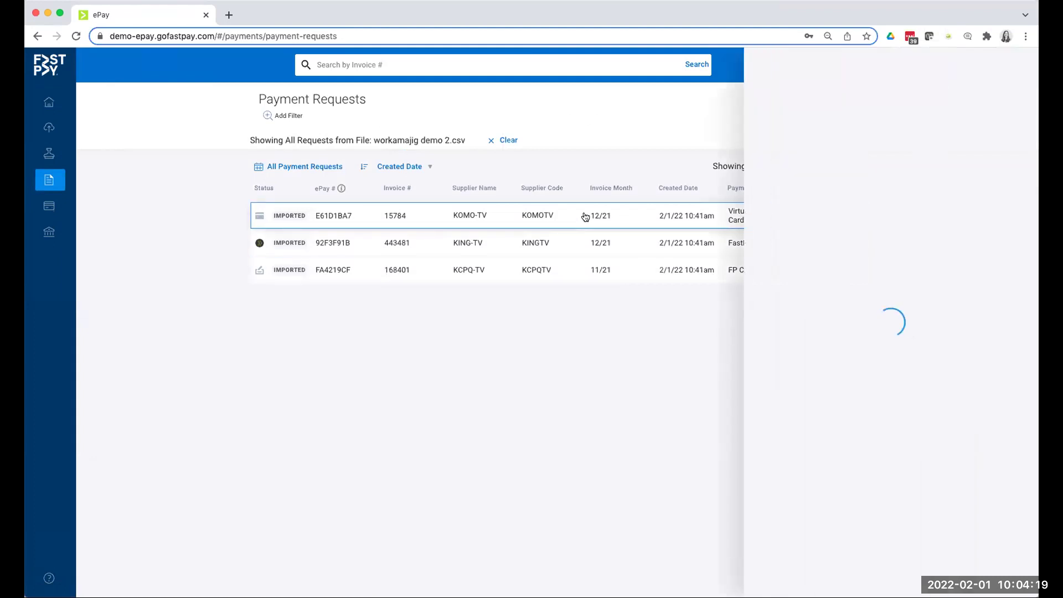
{"action": "scroll", "coordinate": [906, 420], "scroll_direction": "down", "scroll_amount": 2}
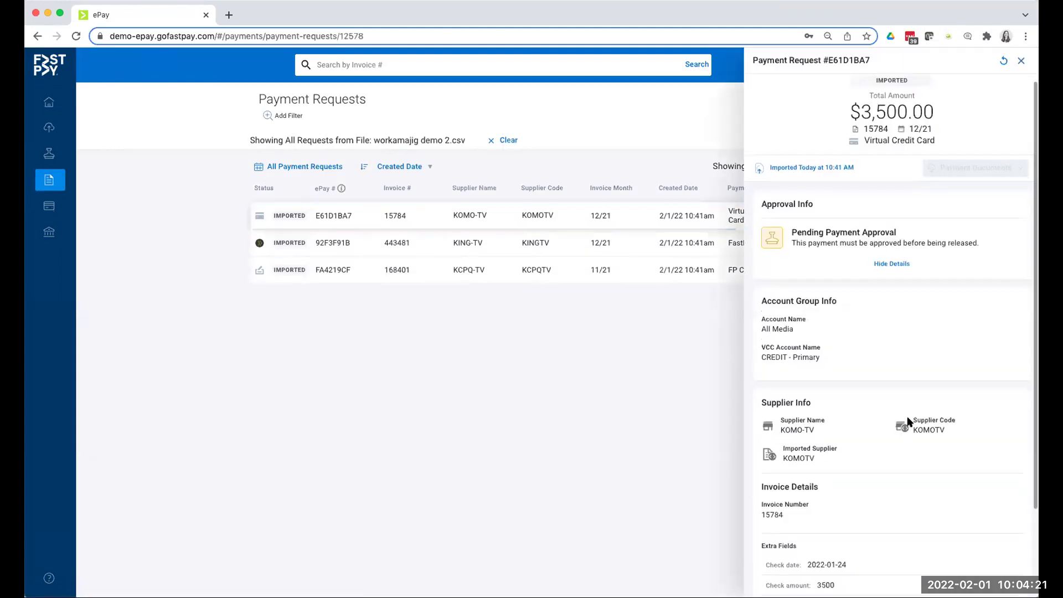
{"action": "scroll", "coordinate": [908, 420], "scroll_direction": "down", "scroll_amount": 3}
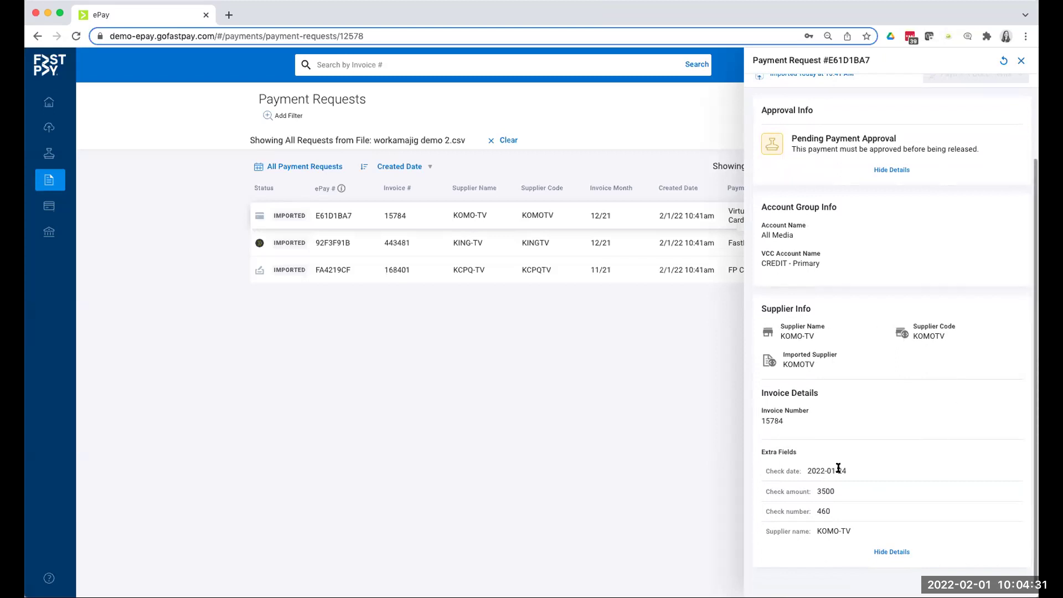
{"action": "scroll", "coordinate": [866, 466], "scroll_direction": "down", "scroll_amount": 1}
Step: Review the KCPQ-TV FP Check payment request, including its recipient address and check details, and close it
{"action": "scroll", "coordinate": [865, 464], "scroll_direction": "down", "scroll_amount": 1}
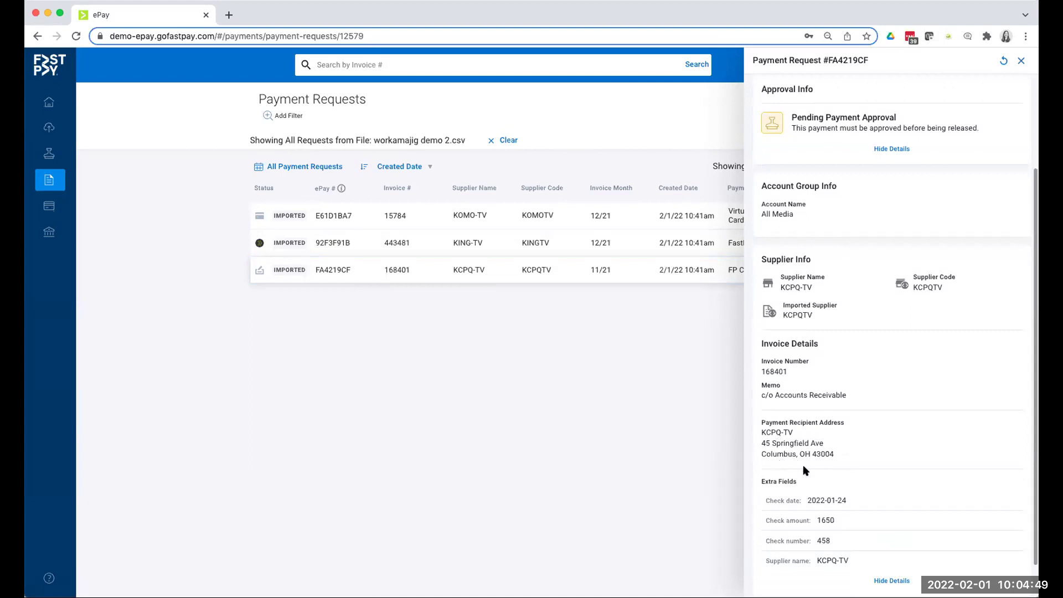
{"action": "scroll", "coordinate": [807, 470], "scroll_direction": "down", "scroll_amount": 1}
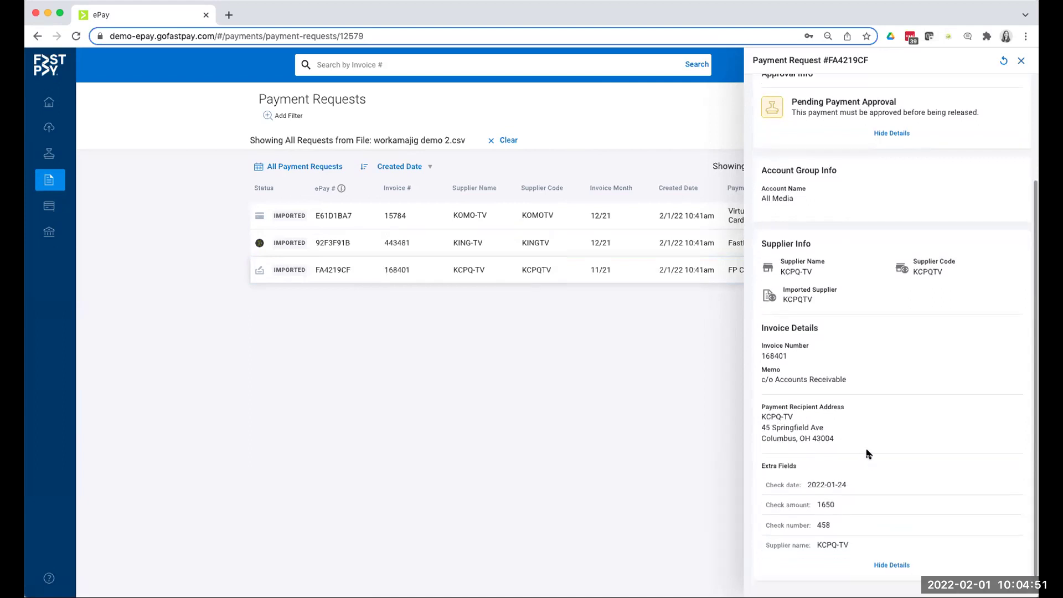
{"action": "scroll", "coordinate": [874, 425], "scroll_direction": "up", "scroll_amount": 5}
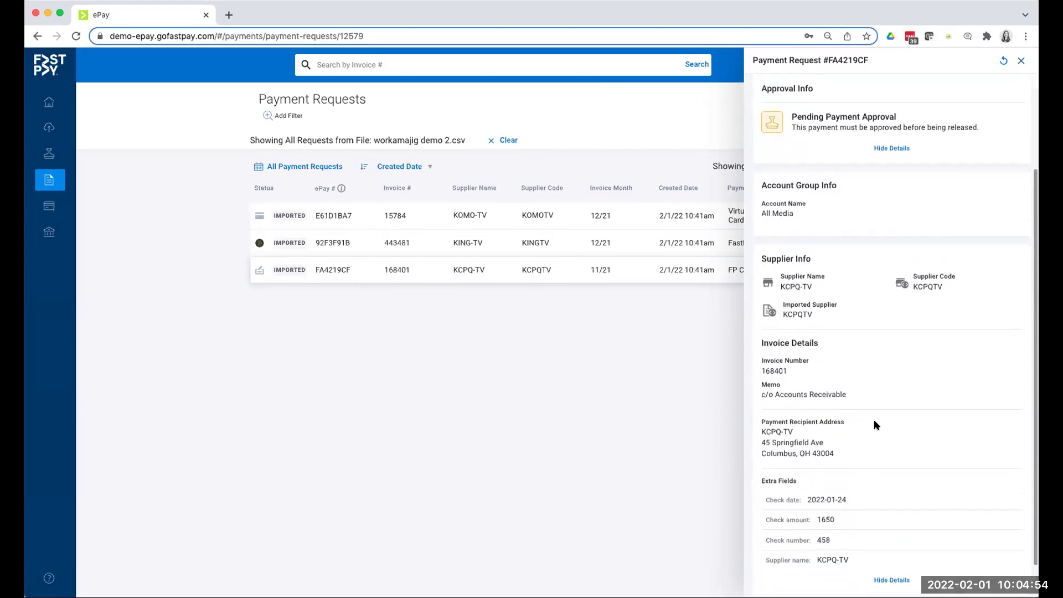
{"action": "left_click", "coordinate": [1022, 60]}
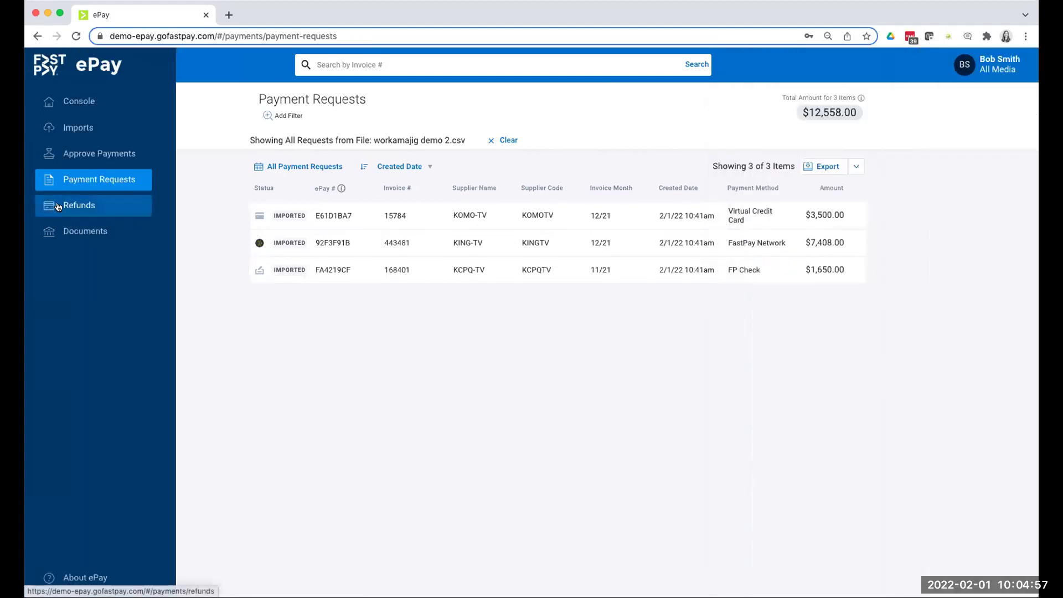
Step: Clear the import file filter and list only the posted payment requests
{"action": "left_click", "coordinate": [510, 140]}
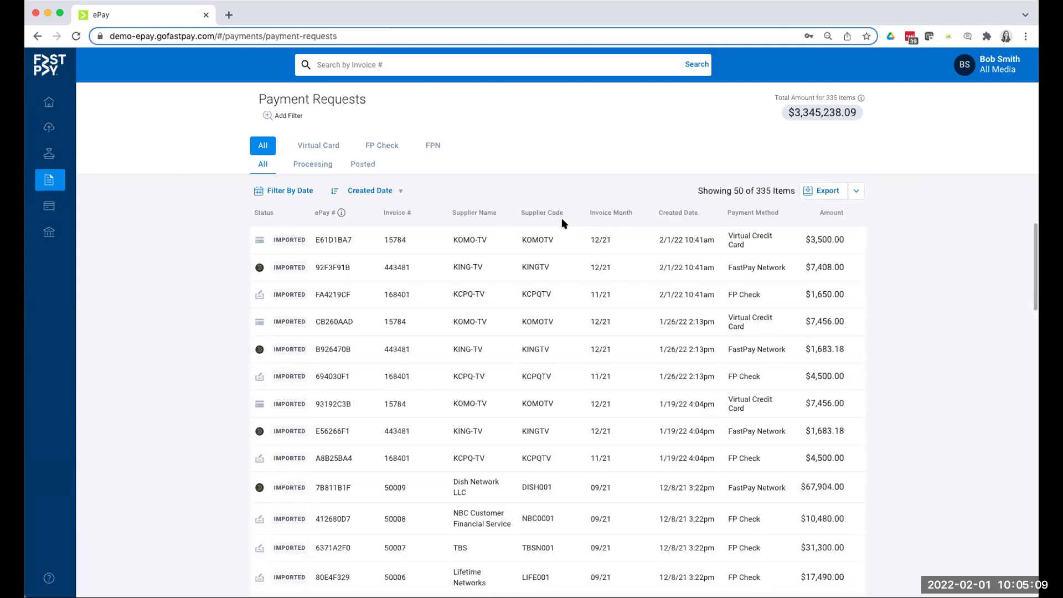
{"action": "left_click", "coordinate": [363, 165]}
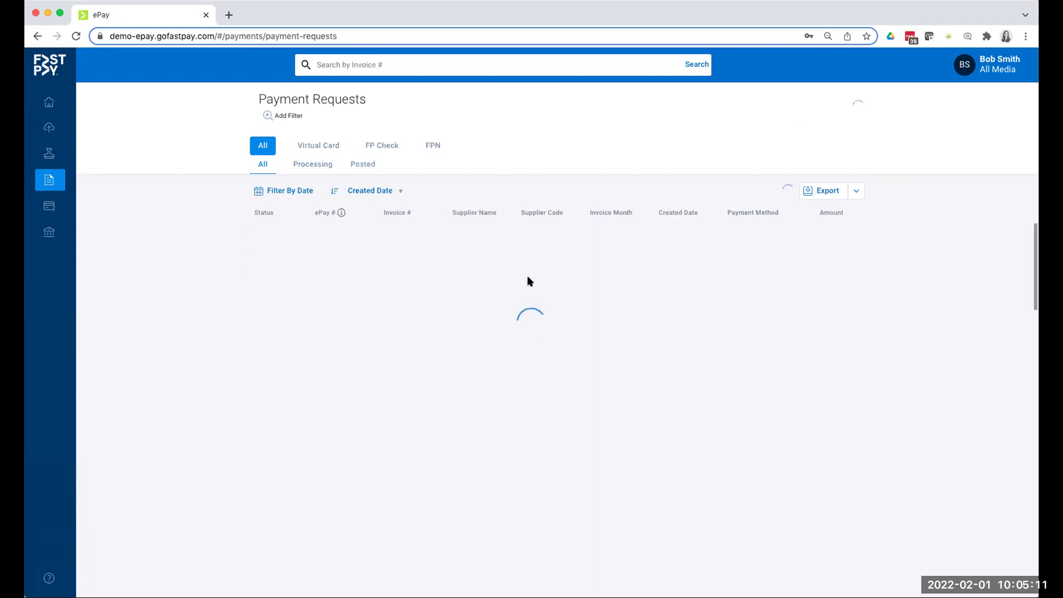
{"action": "scroll", "coordinate": [561, 354], "scroll_direction": "down", "scroll_amount": 3}
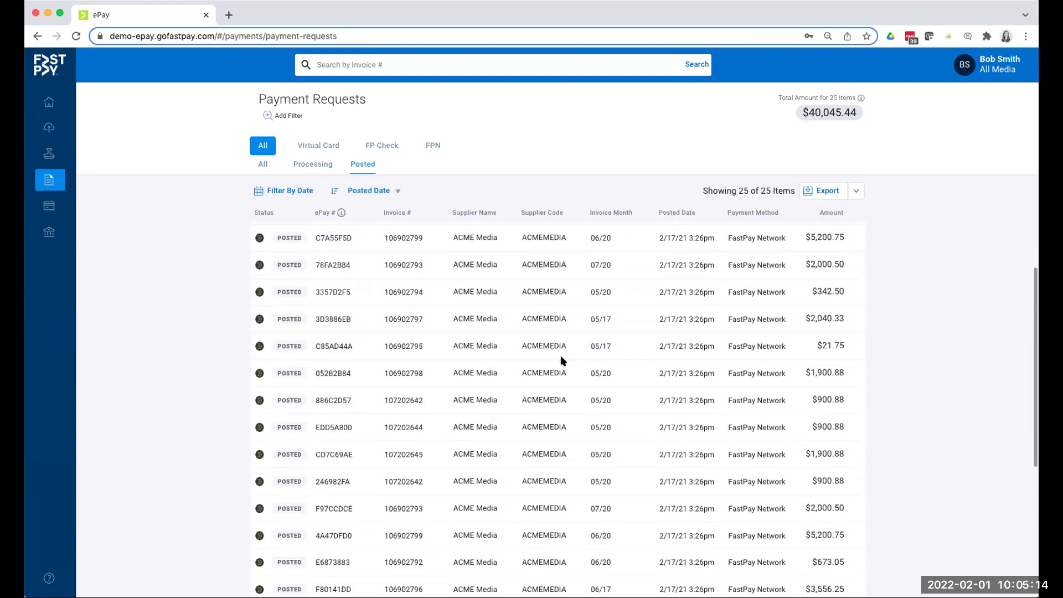
Step: Open the posted $2,040.33 ACME Media payment request and review its approval, supplier, invoice and payment group details
{"action": "left_click", "coordinate": [487, 326]}
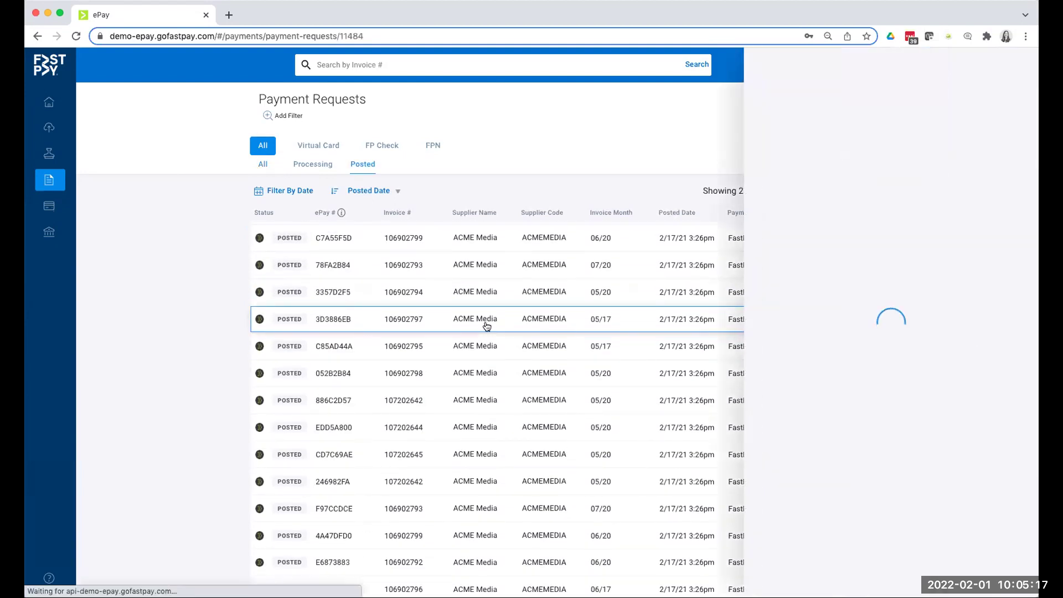
{"action": "scroll", "coordinate": [888, 404], "scroll_direction": "down", "scroll_amount": 2}
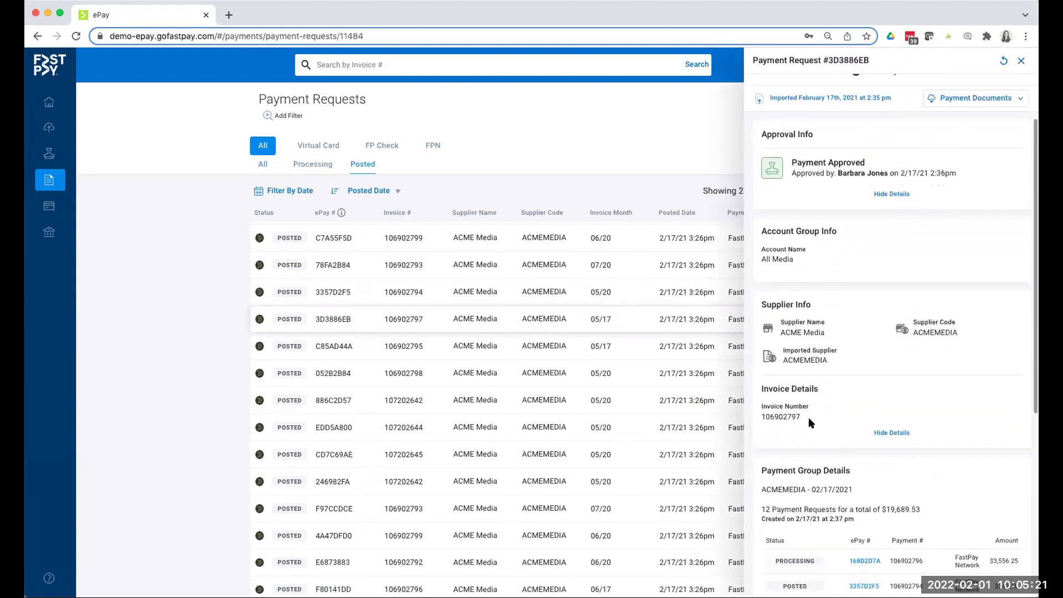
{"action": "scroll", "coordinate": [811, 423], "scroll_direction": "down", "scroll_amount": 1}
{"action": "scroll", "coordinate": [809, 423], "scroll_direction": "down", "scroll_amount": 2}
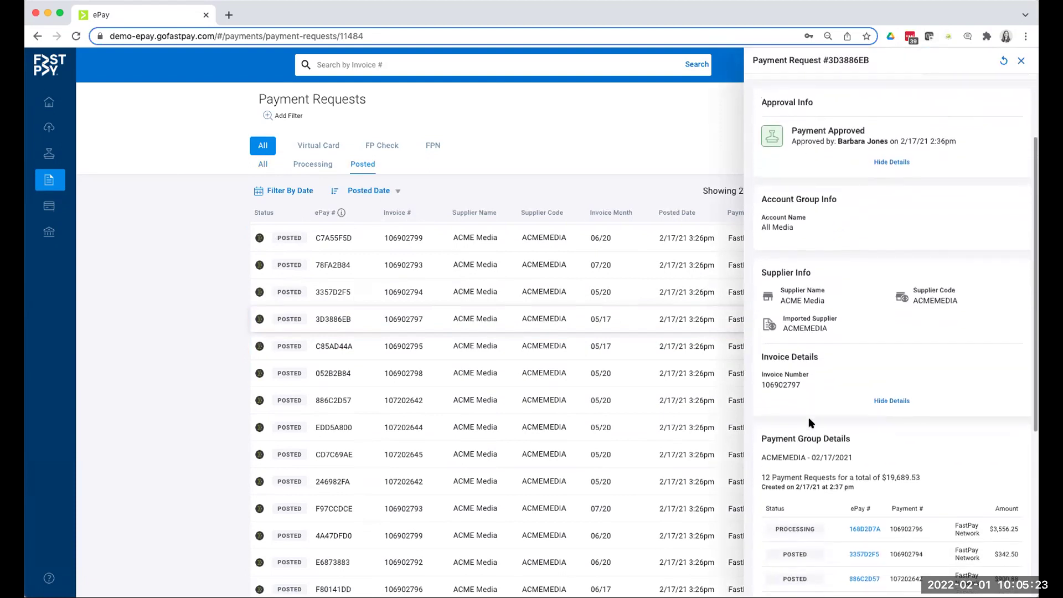
{"action": "scroll", "coordinate": [810, 422], "scroll_direction": "down", "scroll_amount": 6}
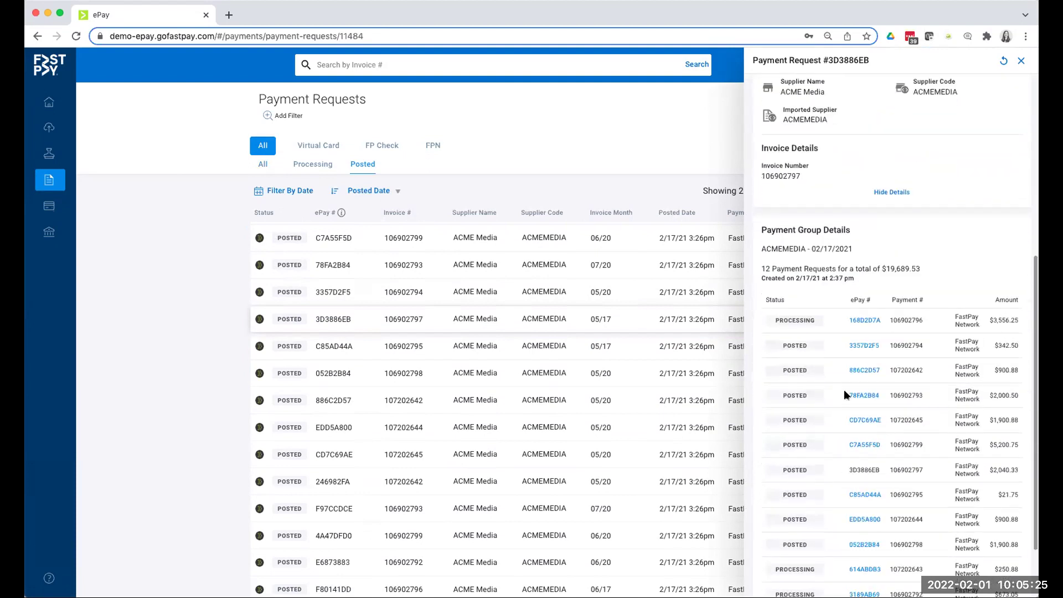
{"action": "scroll", "coordinate": [949, 399], "scroll_direction": "down", "scroll_amount": 2}
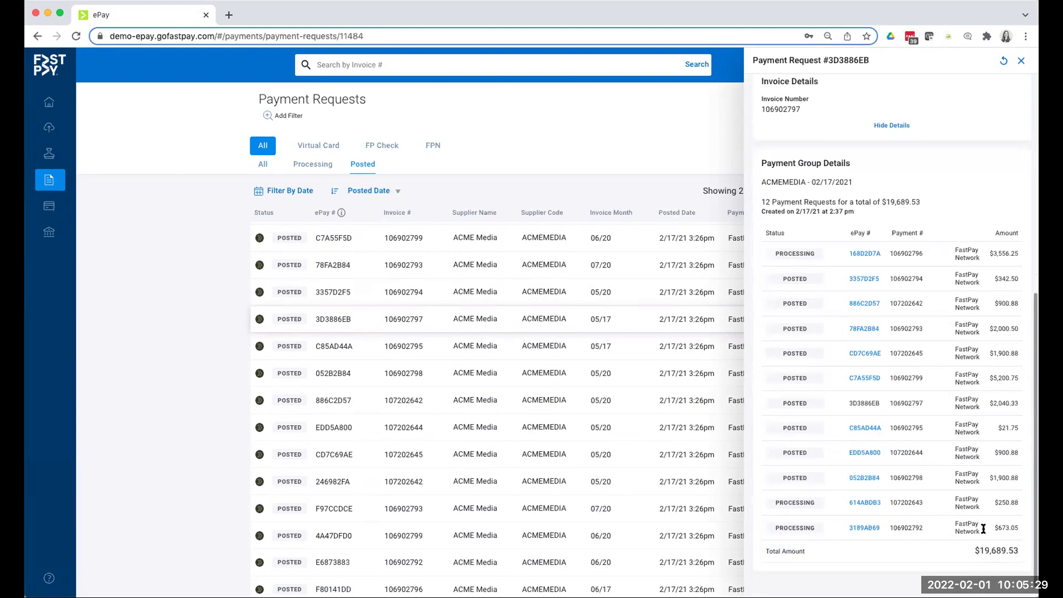
{"action": "scroll", "coordinate": [925, 503], "scroll_direction": "up", "scroll_amount": 11}
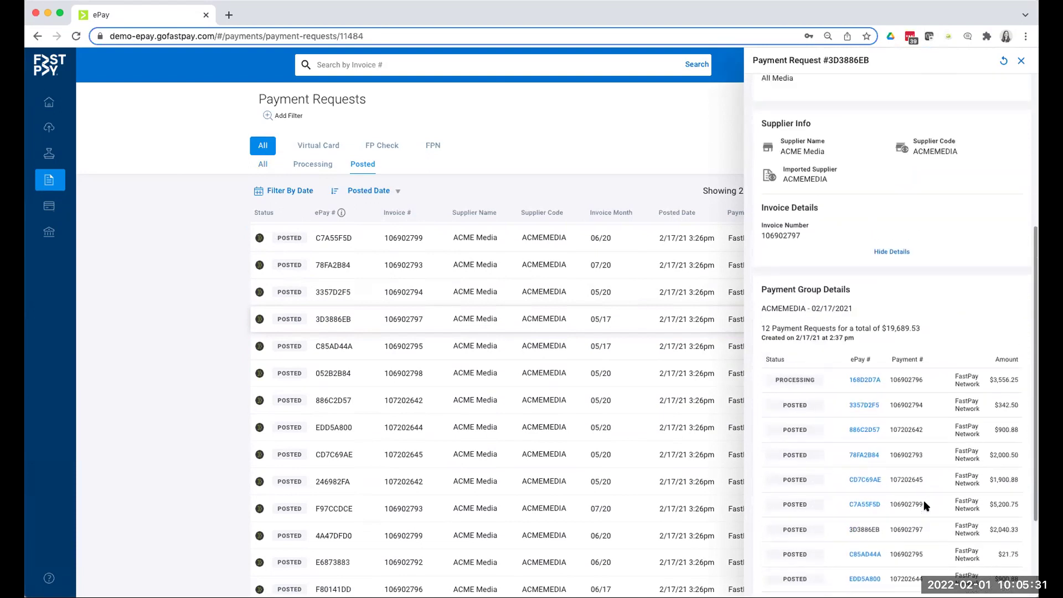
{"action": "scroll", "coordinate": [925, 487], "scroll_direction": "up", "scroll_amount": 2}
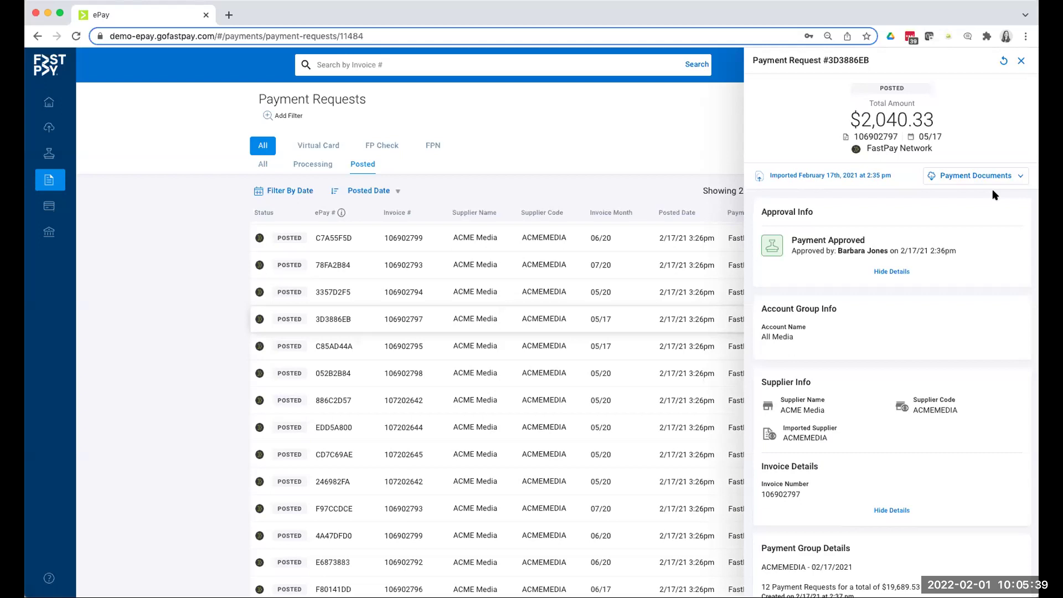
Step: Download the ACME Media request's Payment Confirmation PDF, view it and close the document
{"action": "left_click", "coordinate": [964, 177]}
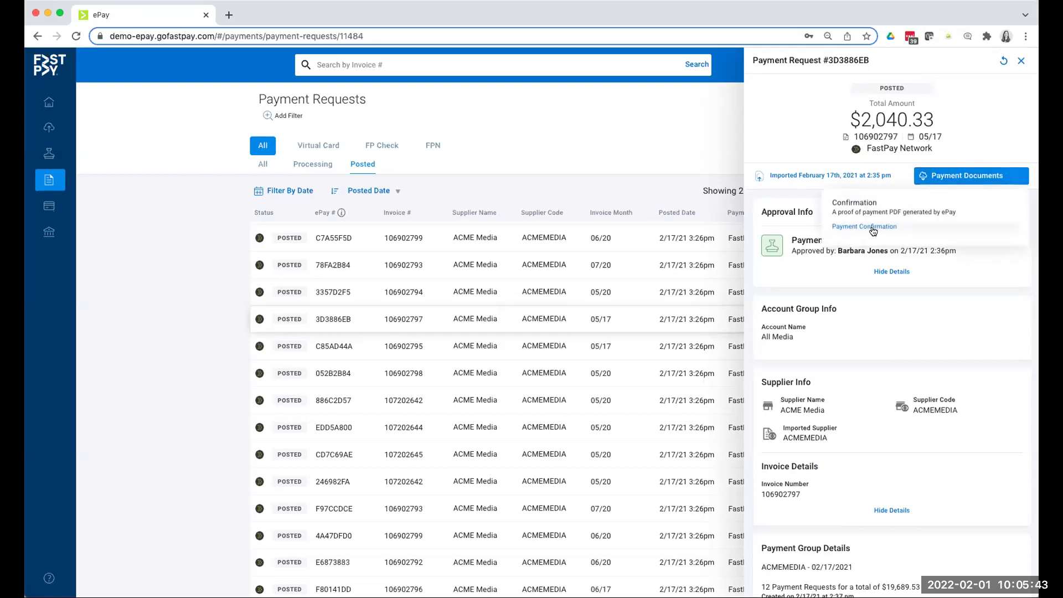
{"action": "left_click", "coordinate": [924, 263]}
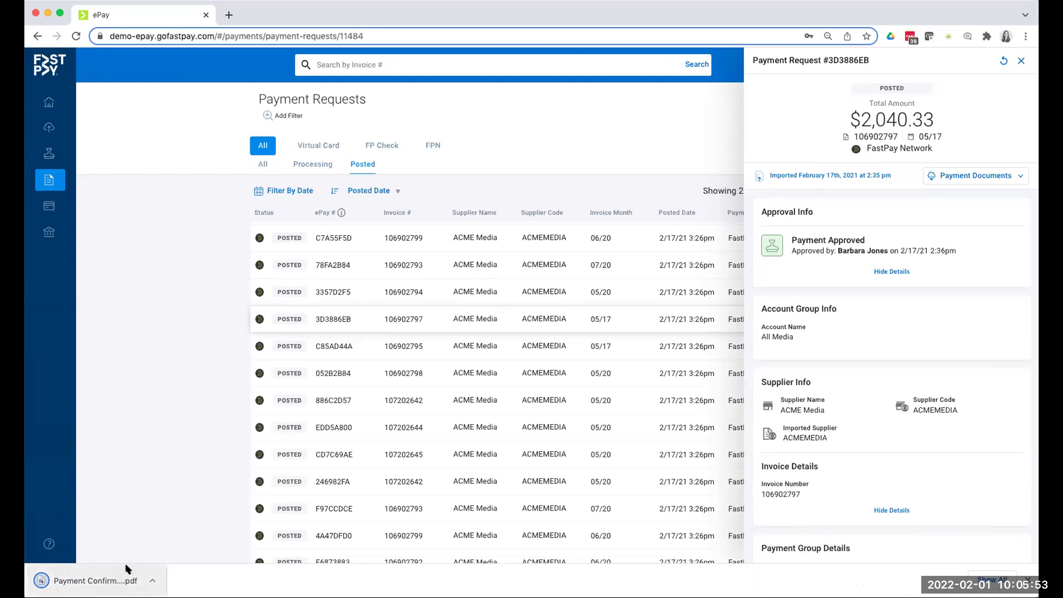
{"action": "left_click", "coordinate": [120, 578]}
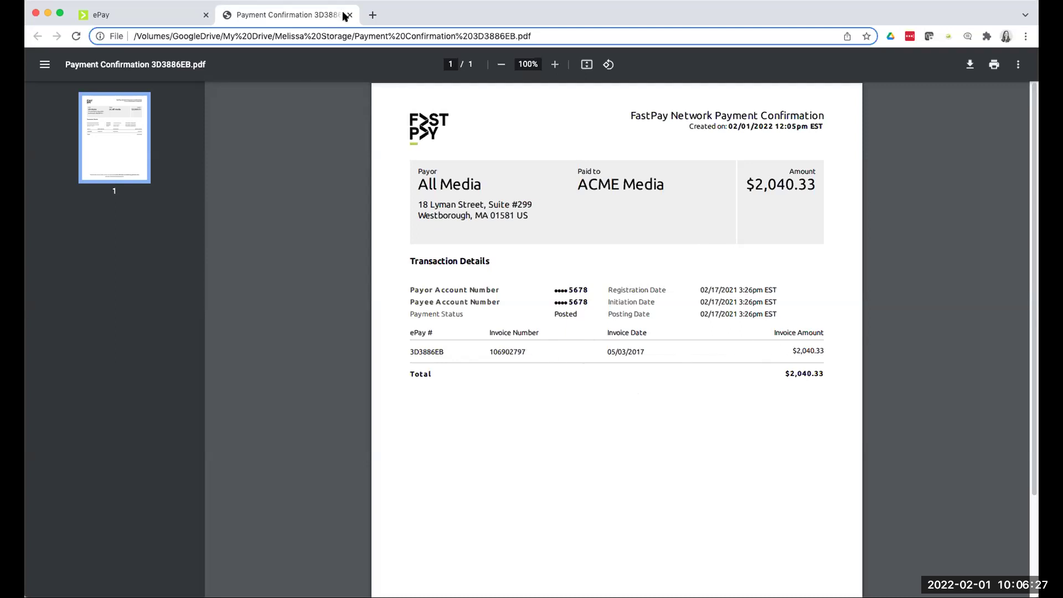
{"action": "left_click", "coordinate": [349, 15]}
Step: Open the posted PENTON virtual credit card payment request to view its transaction activity
{"action": "scroll", "coordinate": [607, 367], "scroll_direction": "down", "scroll_amount": 5}
{"action": "left_click", "coordinate": [605, 554]}
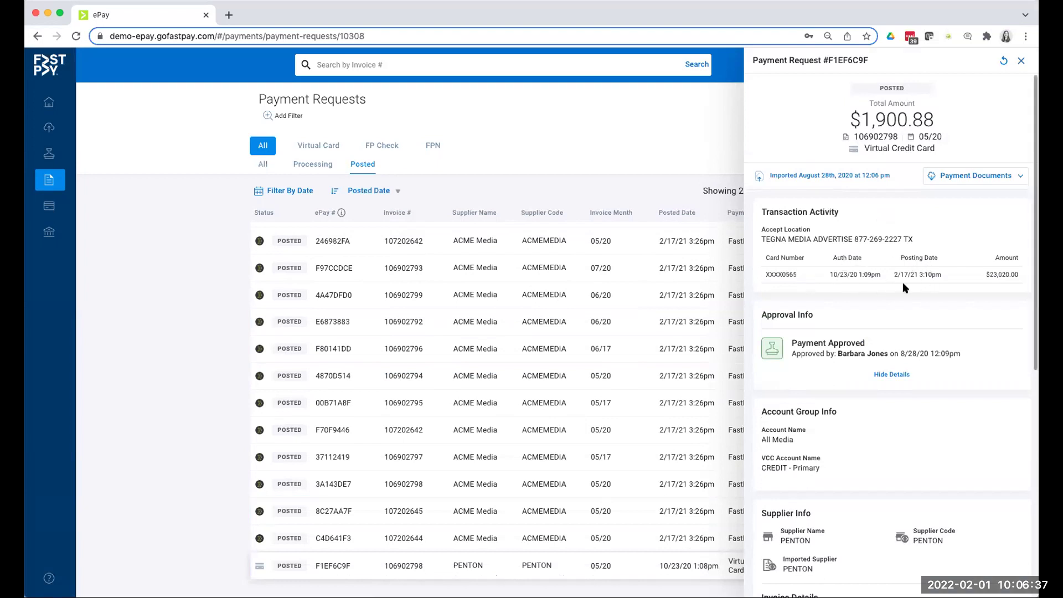
Step: Review the PENTON request's available payment documents and its account group, supplier, invoice and payment group details, and close the request
{"action": "left_click", "coordinate": [949, 182]}
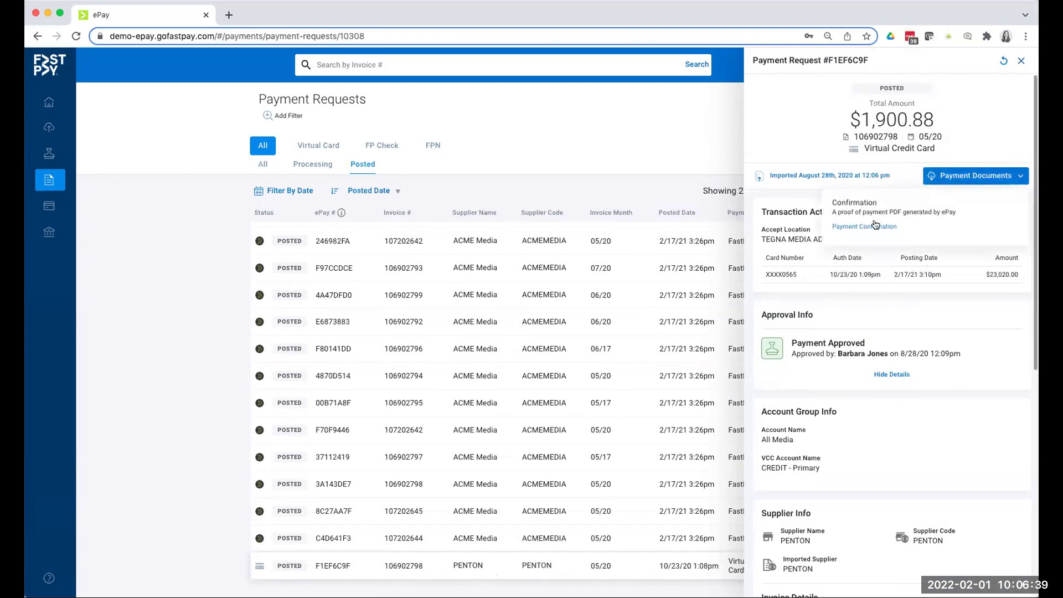
{"action": "left_click", "coordinate": [876, 324]}
{"action": "scroll", "coordinate": [881, 406], "scroll_direction": "down", "scroll_amount": 1}
{"action": "scroll", "coordinate": [880, 406], "scroll_direction": "down", "scroll_amount": 4}
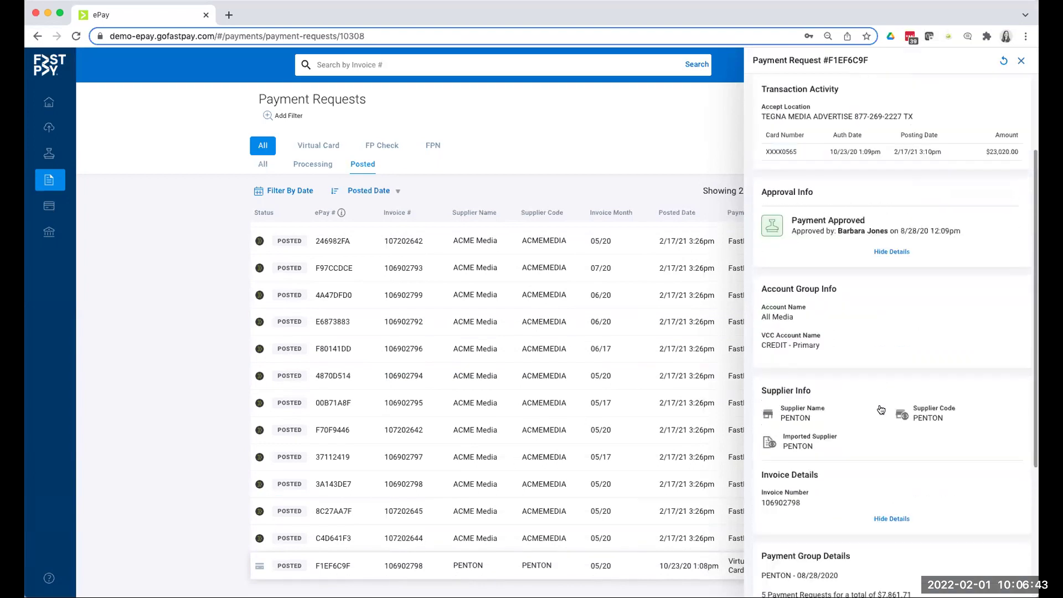
{"action": "scroll", "coordinate": [856, 379], "scroll_direction": "down", "scroll_amount": 2}
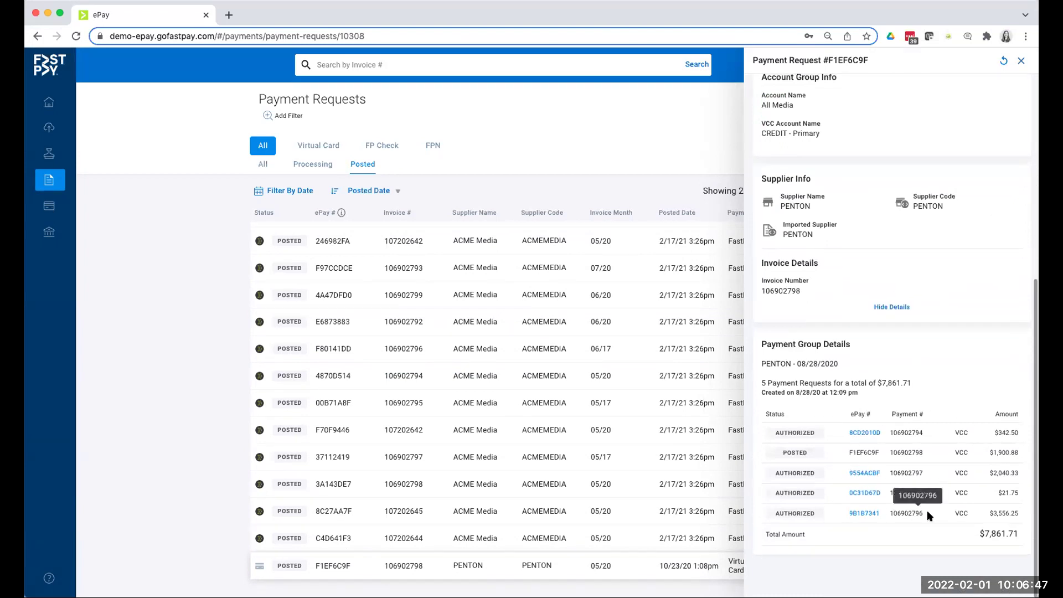
{"action": "scroll", "coordinate": [929, 501], "scroll_direction": "up", "scroll_amount": 4}
{"action": "scroll", "coordinate": [932, 503], "scroll_direction": "up", "scroll_amount": 3}
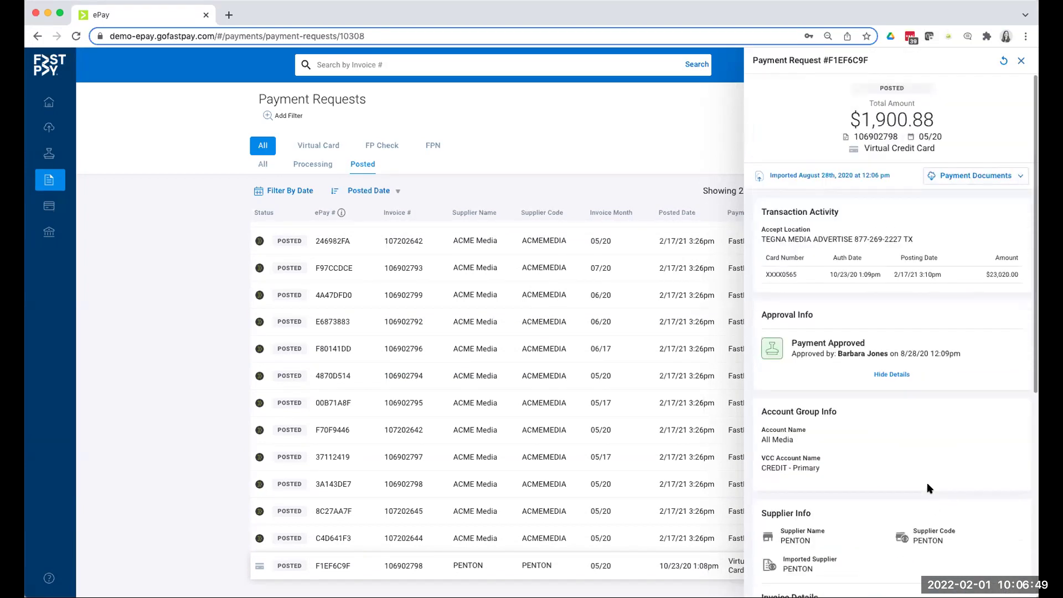
{"action": "left_click", "coordinate": [1021, 62]}
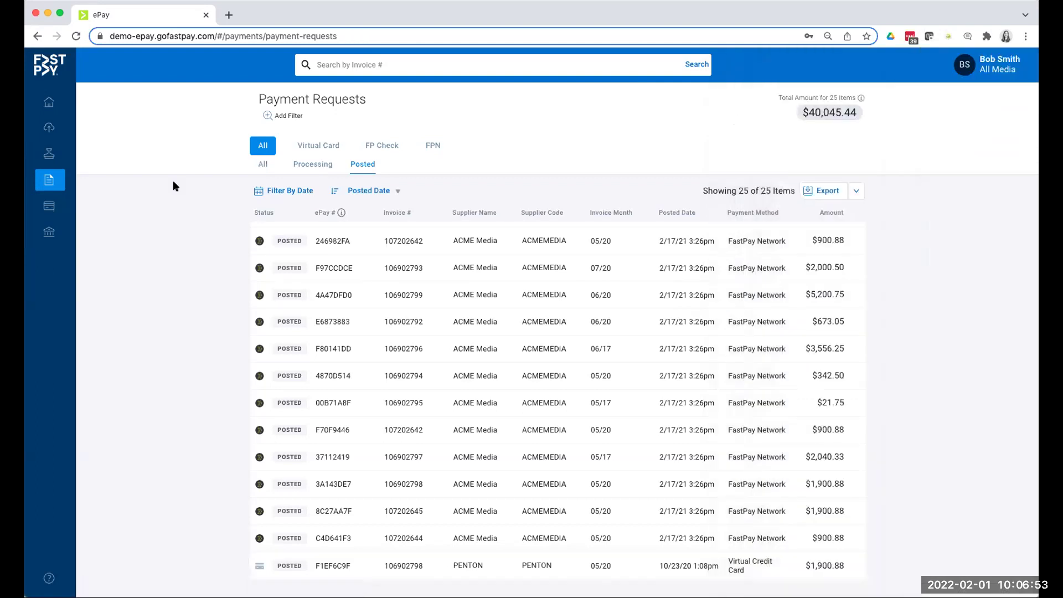
Step: Open the VCC Bank Reconciliation report in the Documents area
{"action": "mouse_move", "coordinate": [67, 207]}
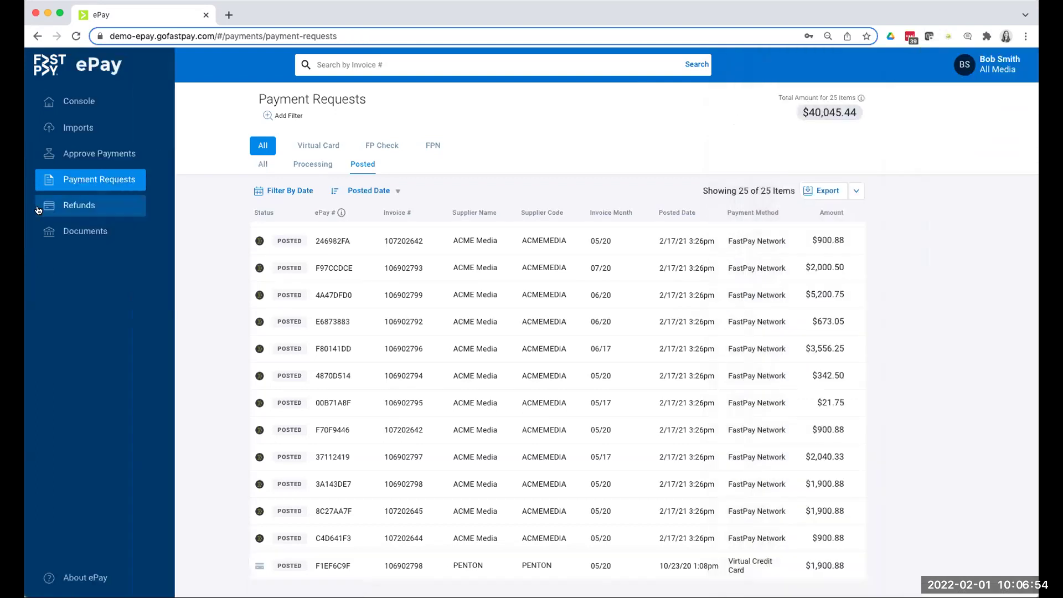
{"action": "left_click", "coordinate": [74, 234]}
{"action": "left_click", "coordinate": [363, 130]}
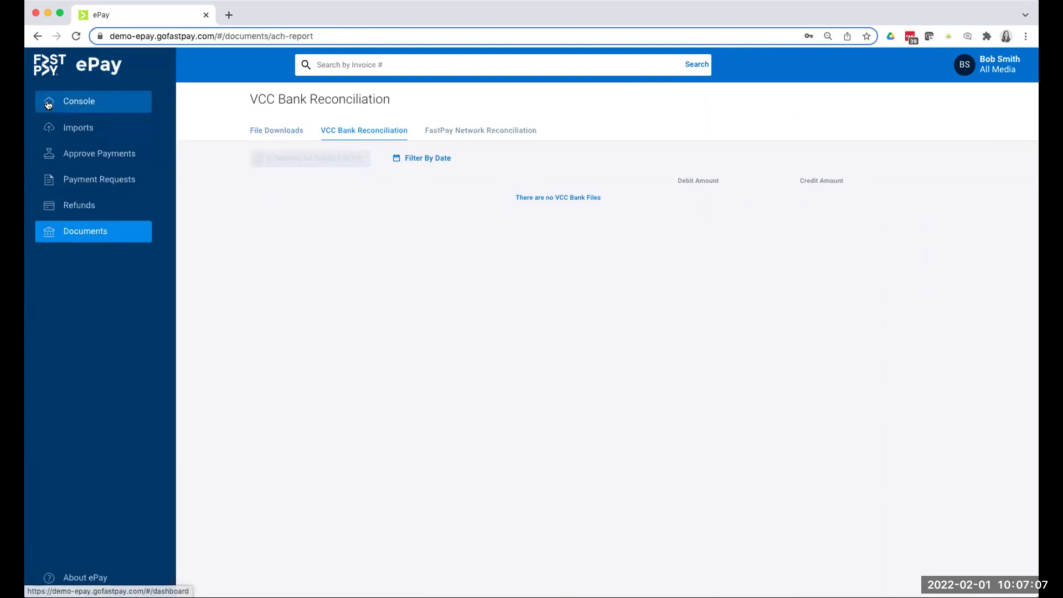
Step: Return to the Console, open the recent import workamajig demo 2.csv and list its related payment requests
{"action": "left_click", "coordinate": [49, 105]}
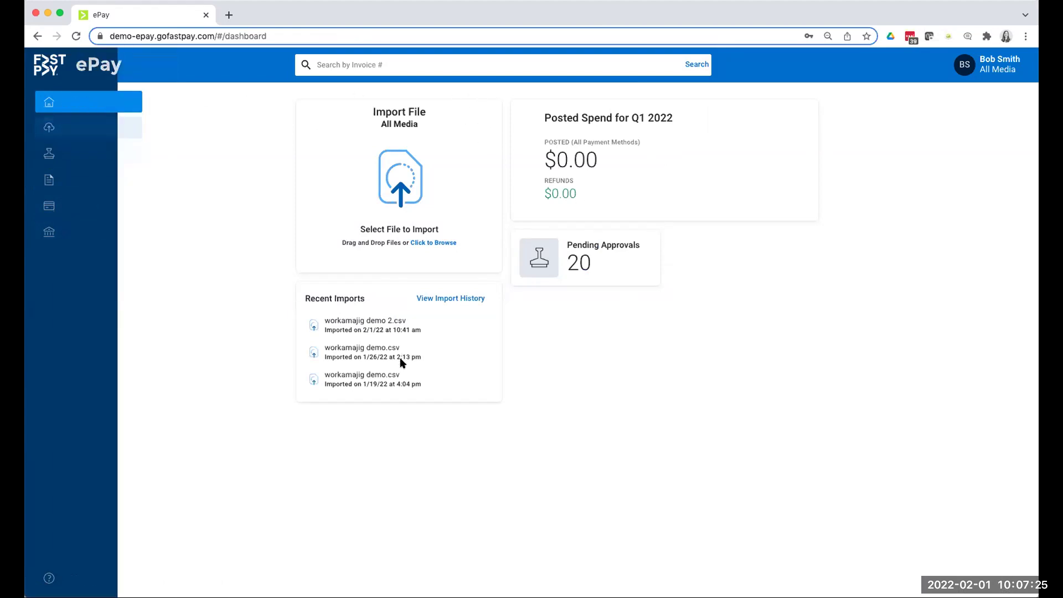
{"action": "left_click", "coordinate": [401, 329]}
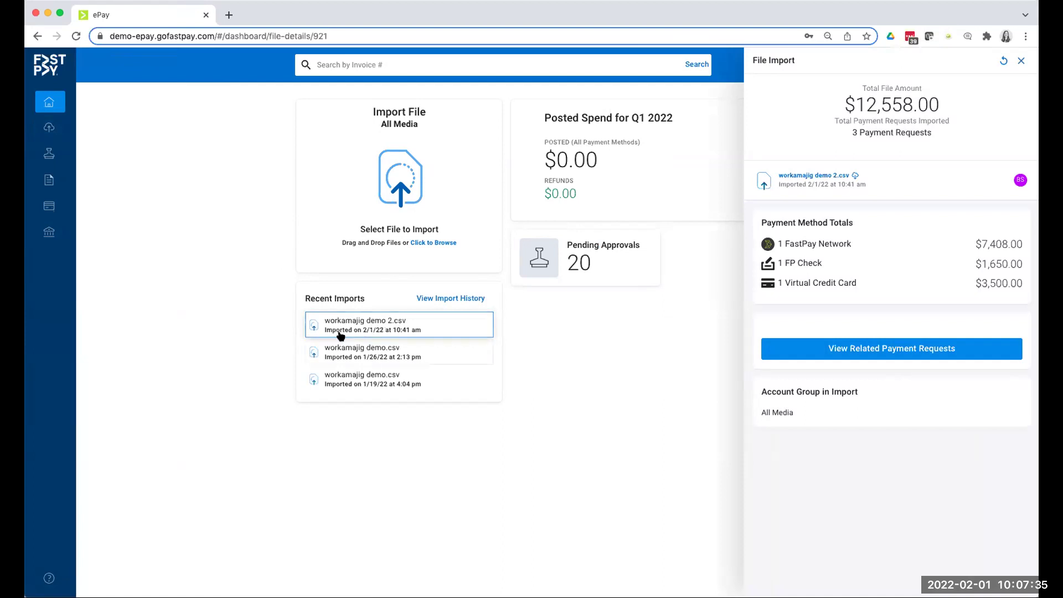
{"action": "mouse_move", "coordinate": [74, 132]}
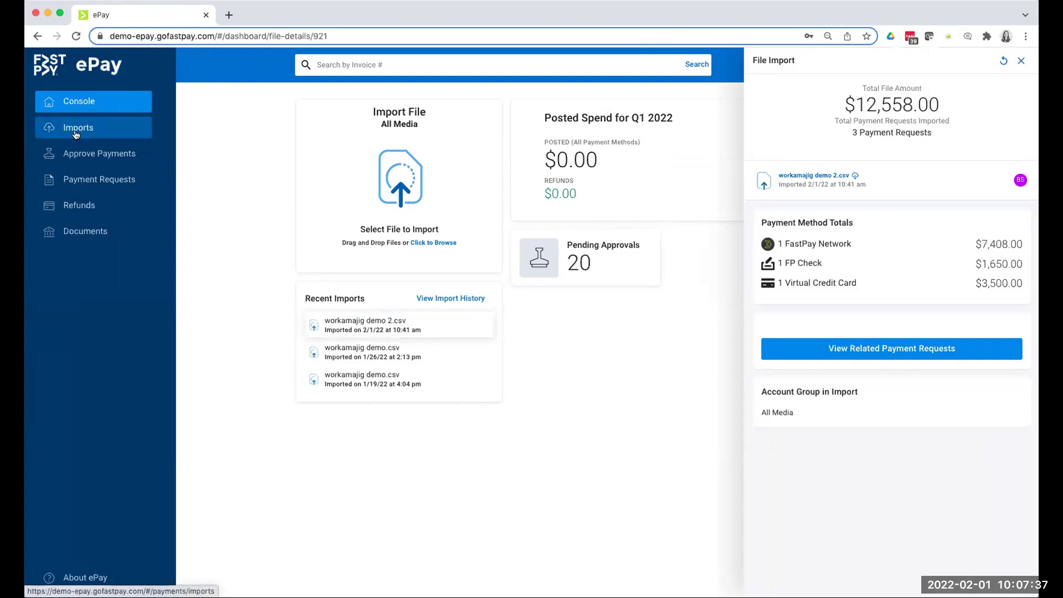
{"action": "left_click", "coordinate": [866, 349]}
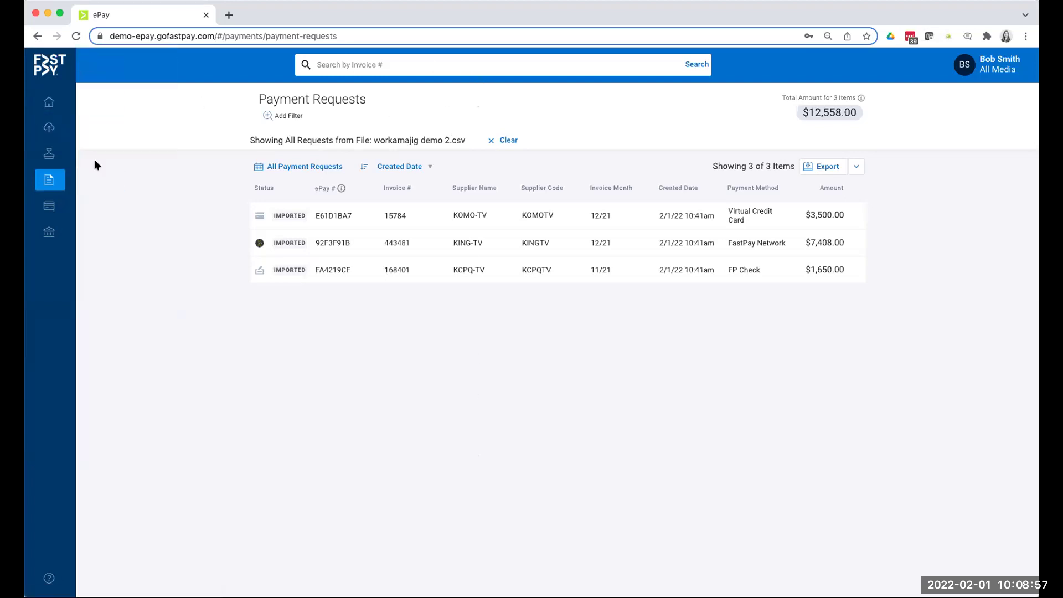
Step: Go back to the Console, check the payment method totals of the workamajig demo 2.csv import and close its details
{"action": "left_click", "coordinate": [48, 102]}
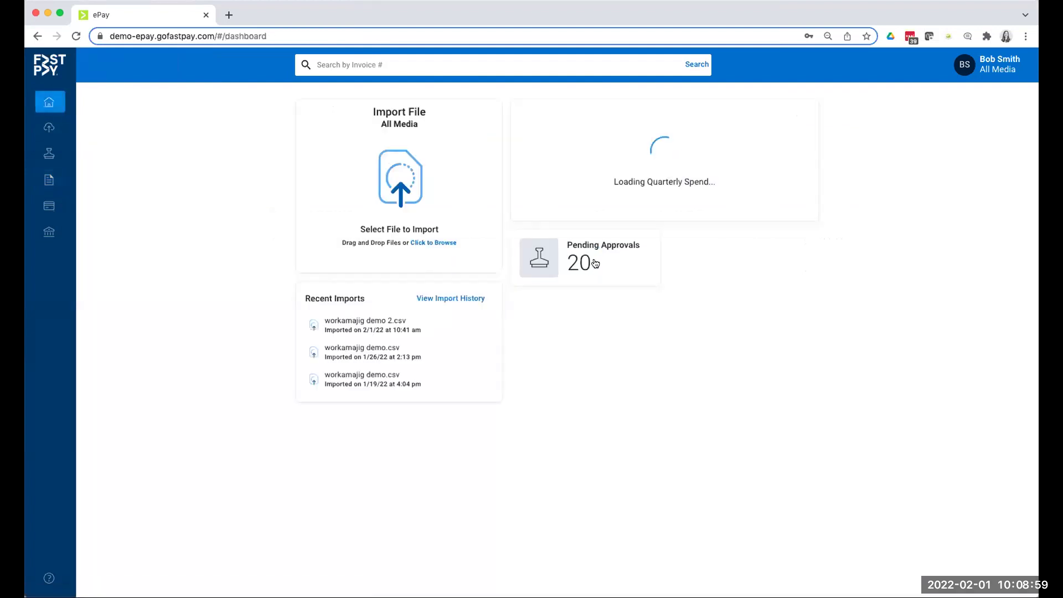
{"action": "left_click", "coordinate": [476, 326]}
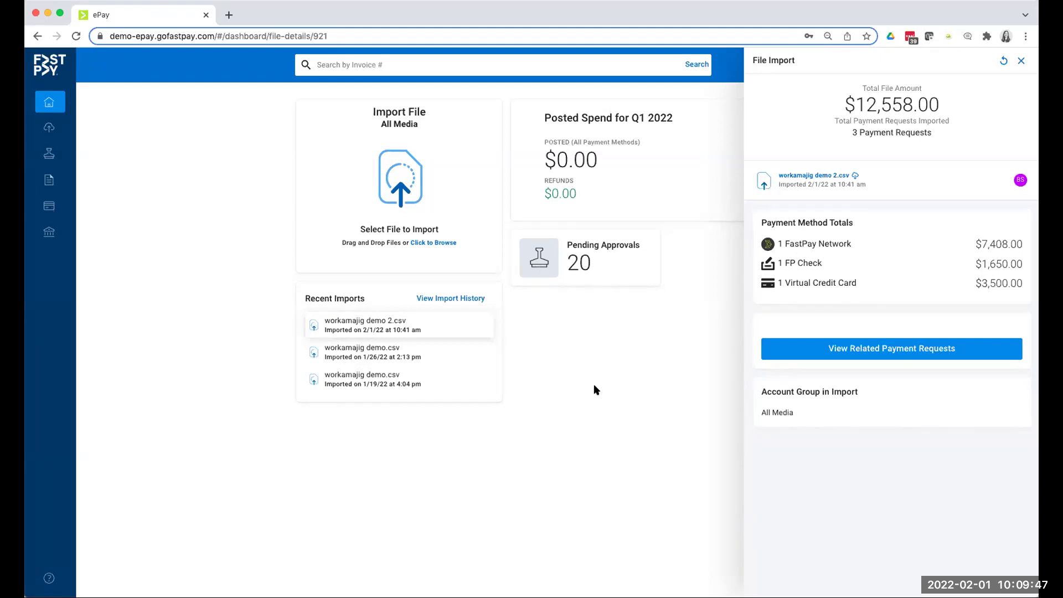
{"action": "left_click", "coordinate": [1021, 61]}
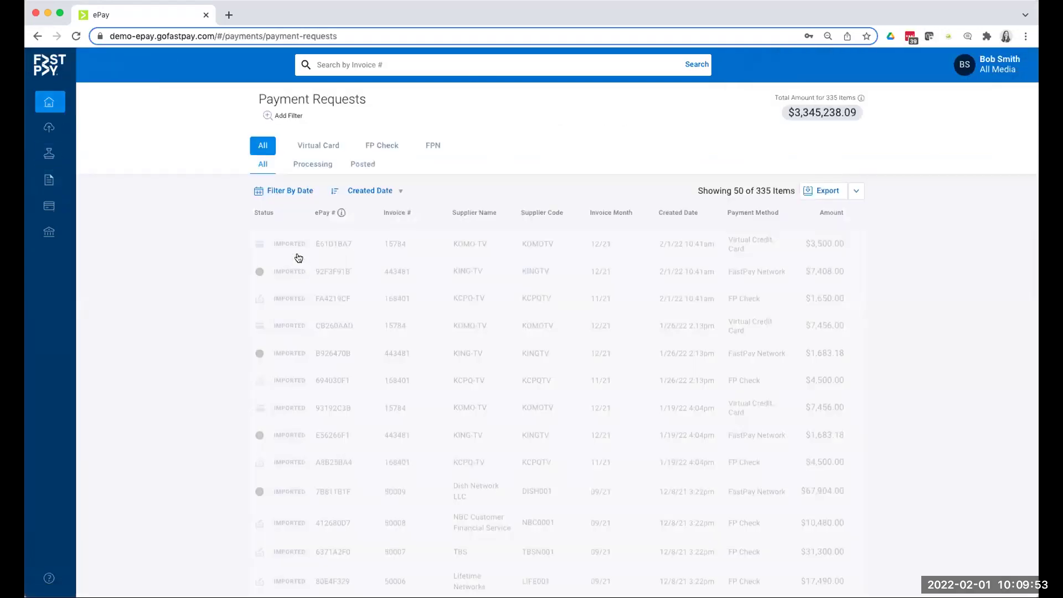
Step: Look through the payment request filter fields, and list the Delivered virtual card requests with the date filter options open
{"action": "left_click", "coordinate": [280, 116]}
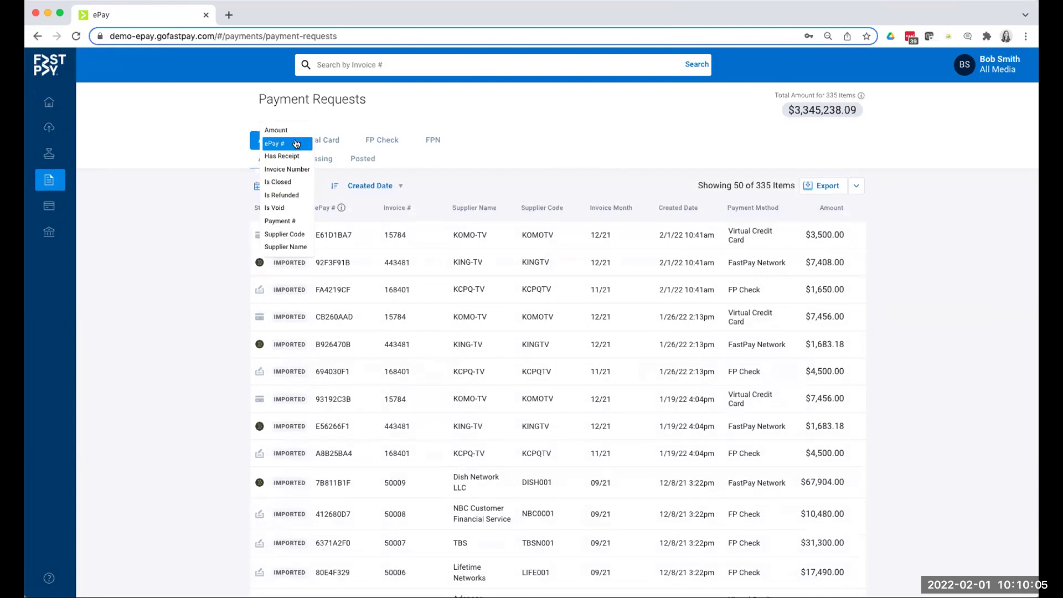
{"action": "left_click", "coordinate": [179, 225]}
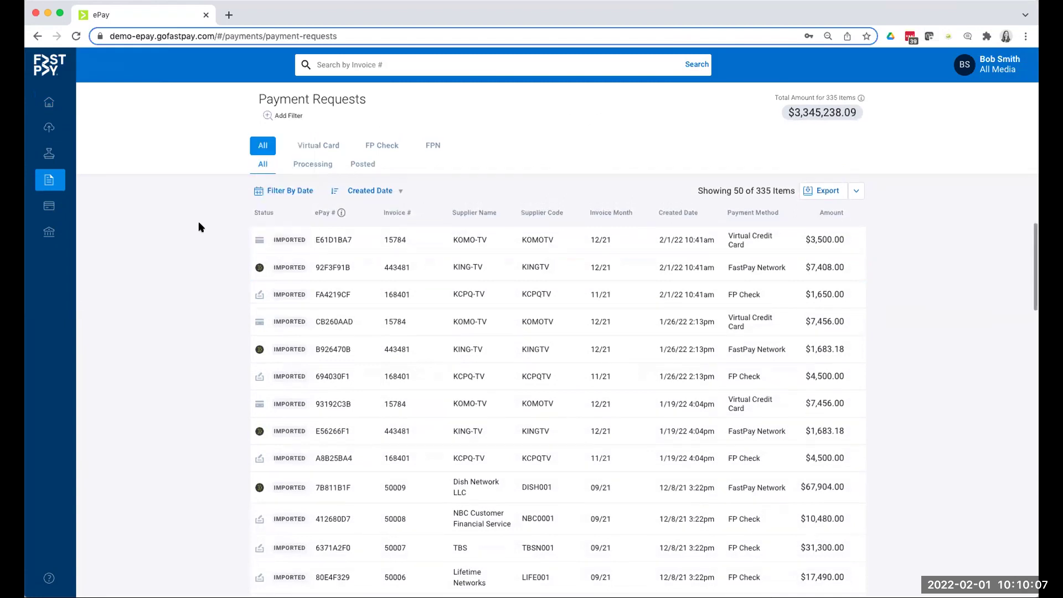
{"action": "left_click", "coordinate": [329, 145]}
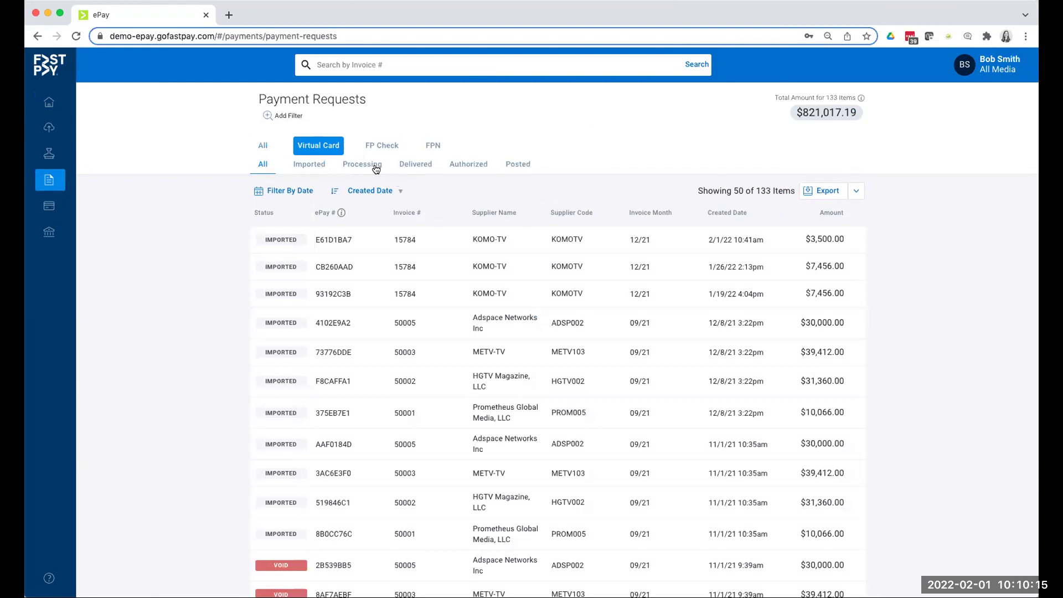
{"action": "left_click", "coordinate": [427, 166]}
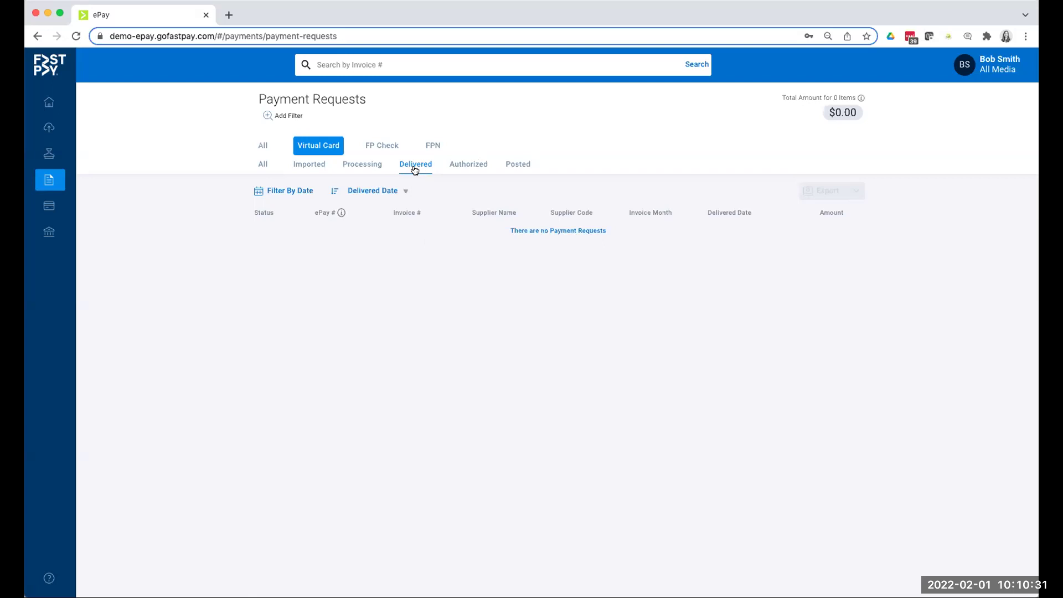
{"action": "left_click", "coordinate": [272, 193]}
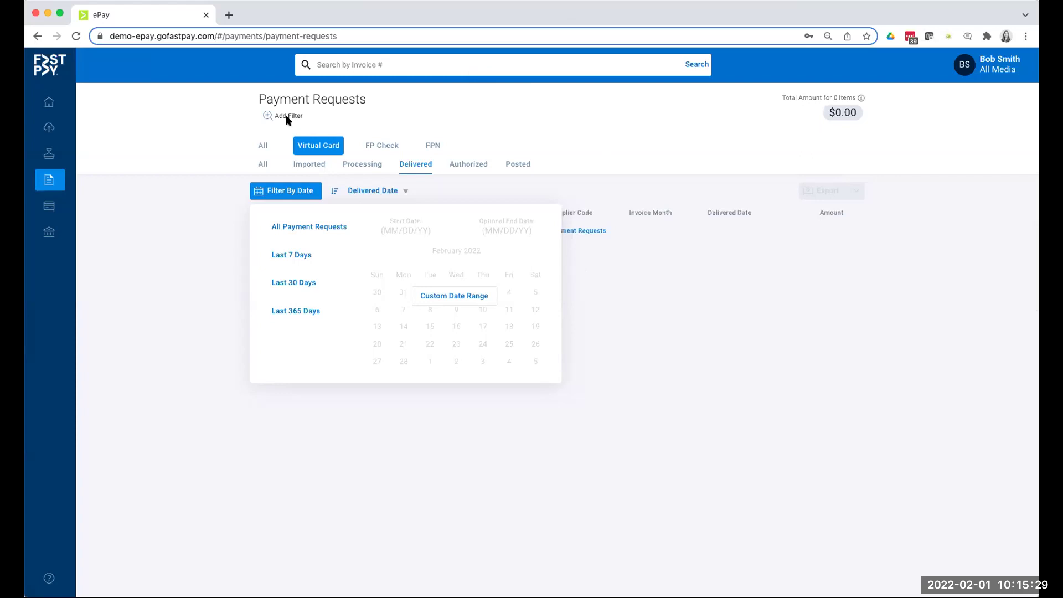
Step: Leave the payment requests for the Console and open the file details of the workamajig demo 2.csv import
{"action": "mouse_move", "coordinate": [169, 202]}
{"action": "mouse_move", "coordinate": [51, 103]}
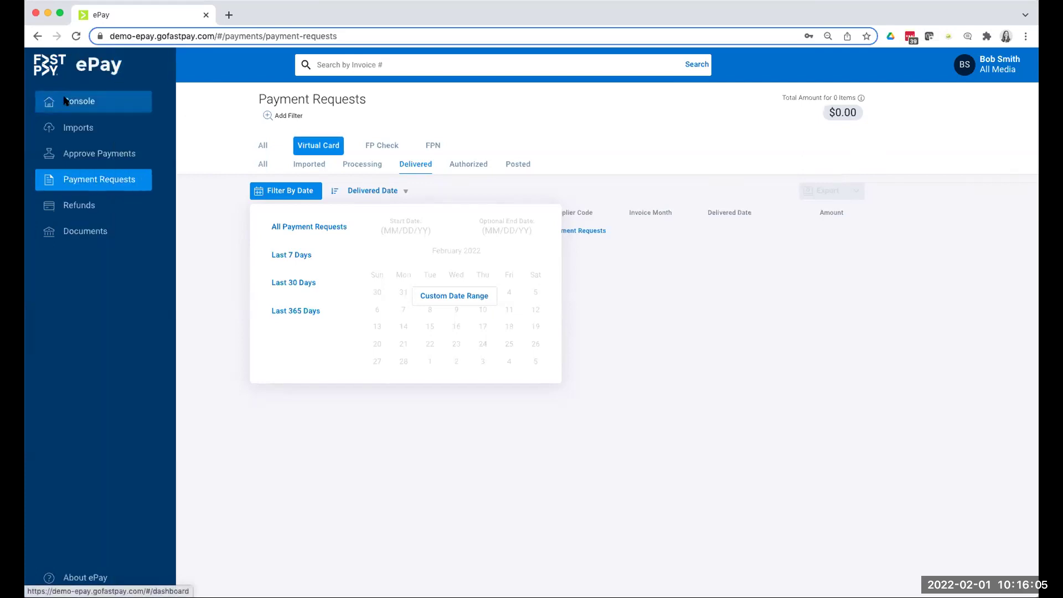
{"action": "left_click", "coordinate": [65, 102]}
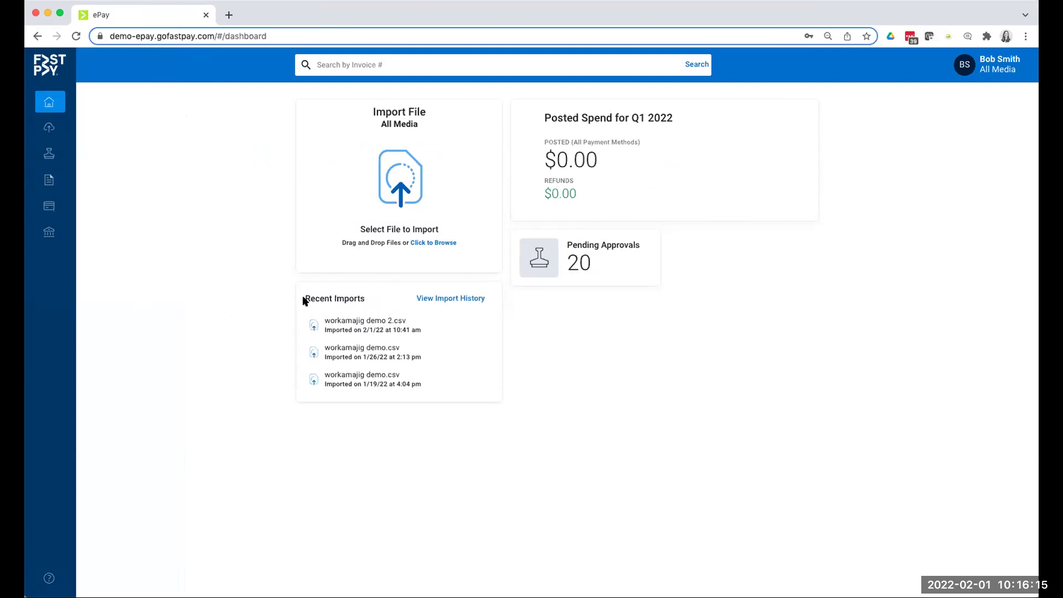
{"action": "left_click", "coordinate": [339, 326]}
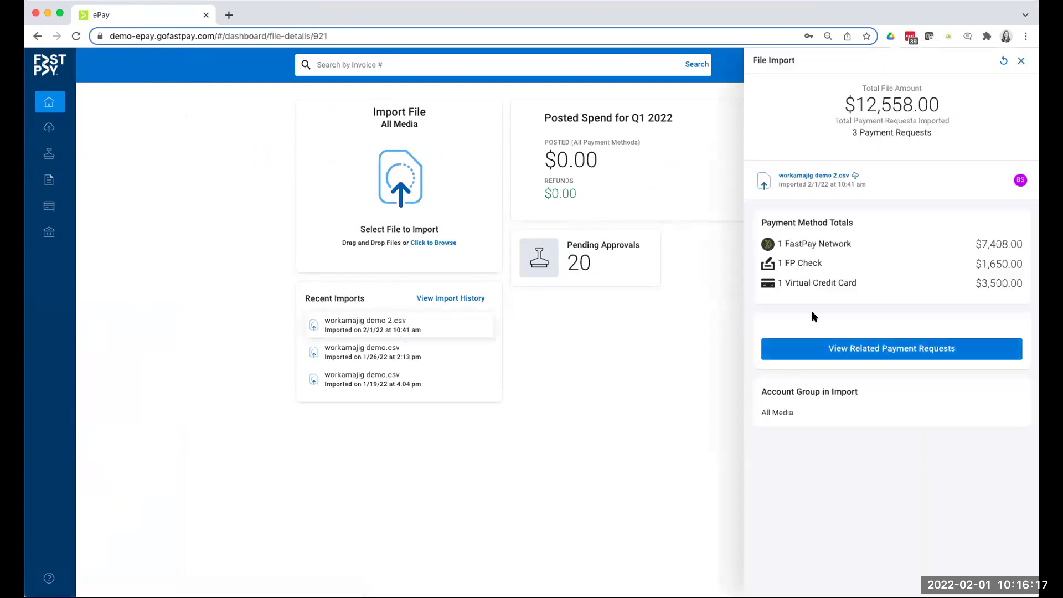
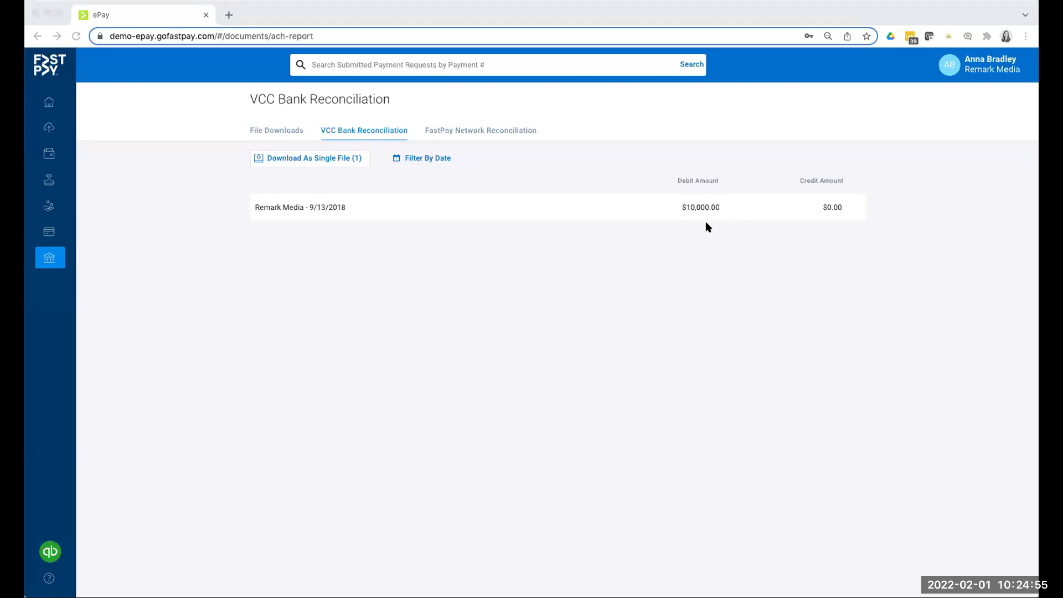
Step: View the FastPay Network Reconciliation report for Remark Media and return to the VCC Bank Reconciliation report
{"action": "left_click", "coordinate": [474, 131]}
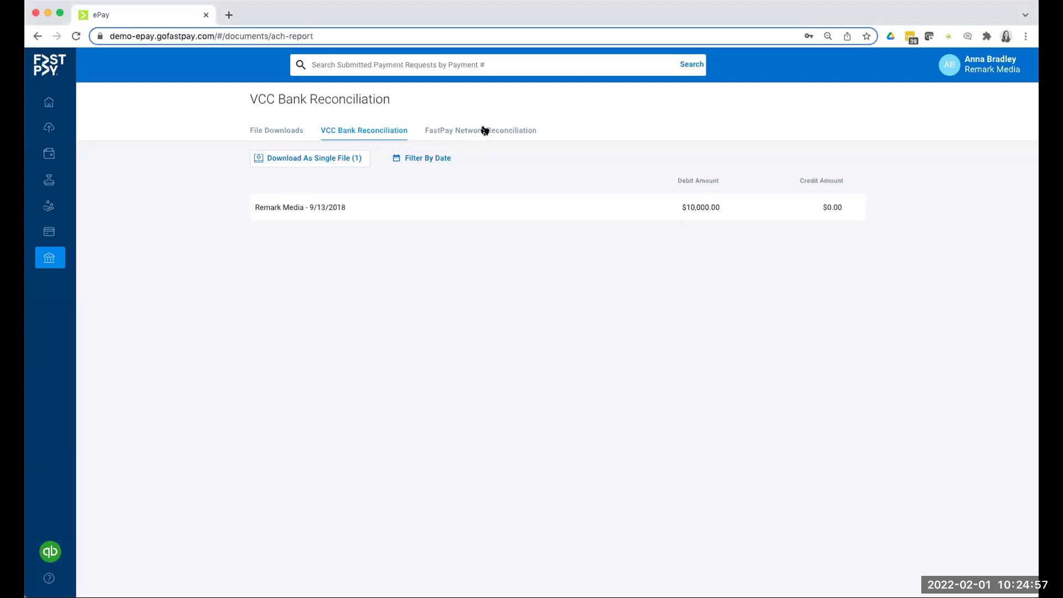
{"action": "left_click", "coordinate": [482, 131]}
{"action": "left_click", "coordinate": [375, 130]}
{"action": "mouse_move", "coordinate": [61, 123]}
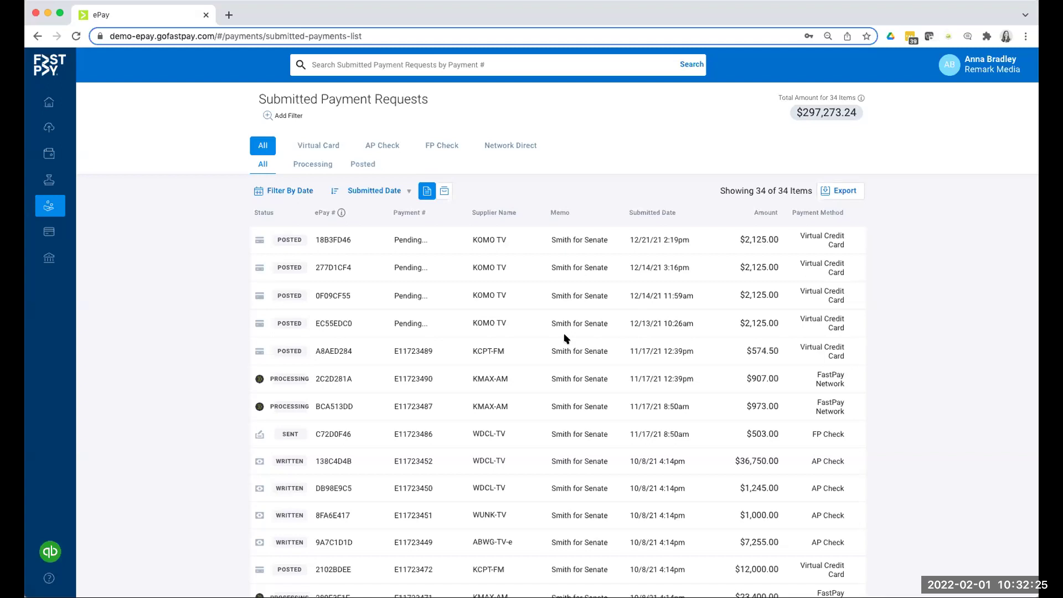
{"action": "mouse_move", "coordinate": [61, 239]}
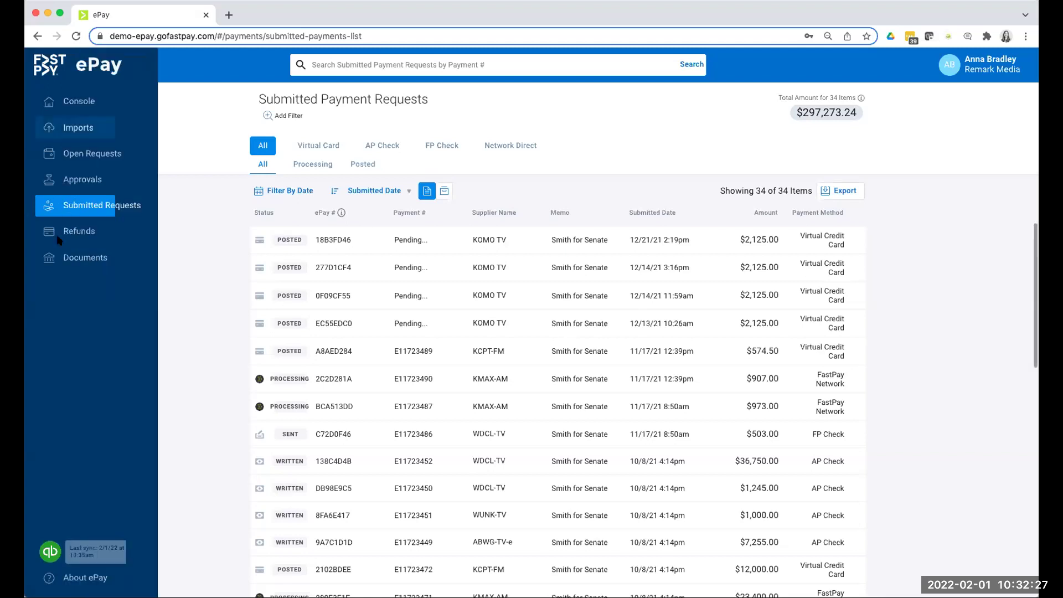